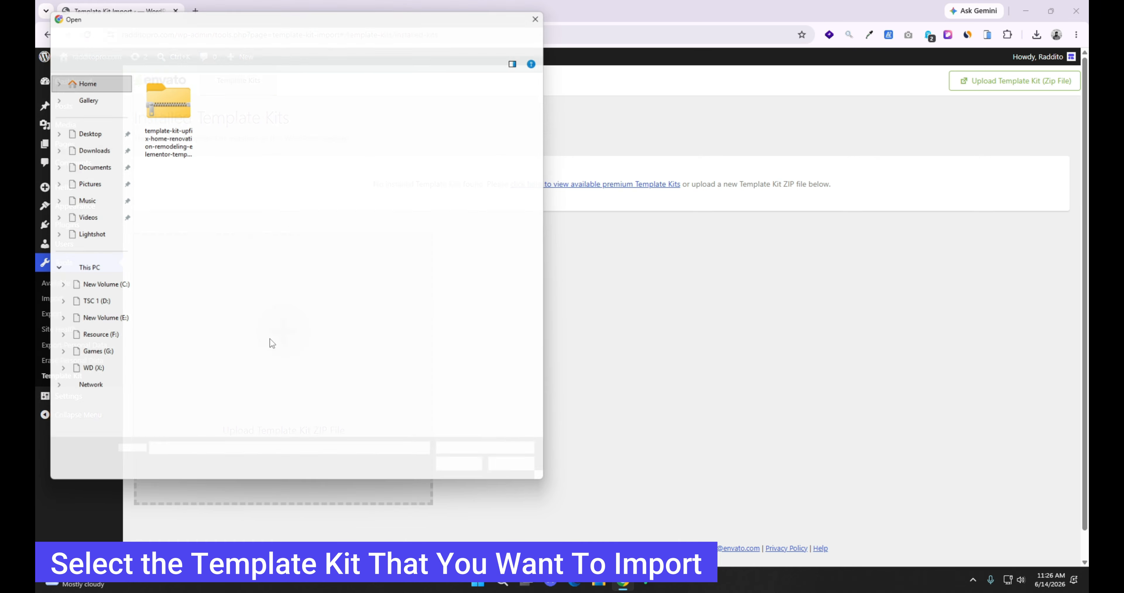
Step: Upload the Upfix template kit ZIP file and install its required plugins: Elementor, ElementsKit Lite, Jeg Kit for Elementor and MetForm
{"action": "left_click", "coordinate": [157, 104]}
{"action": "double_click", "coordinate": [156, 101]}
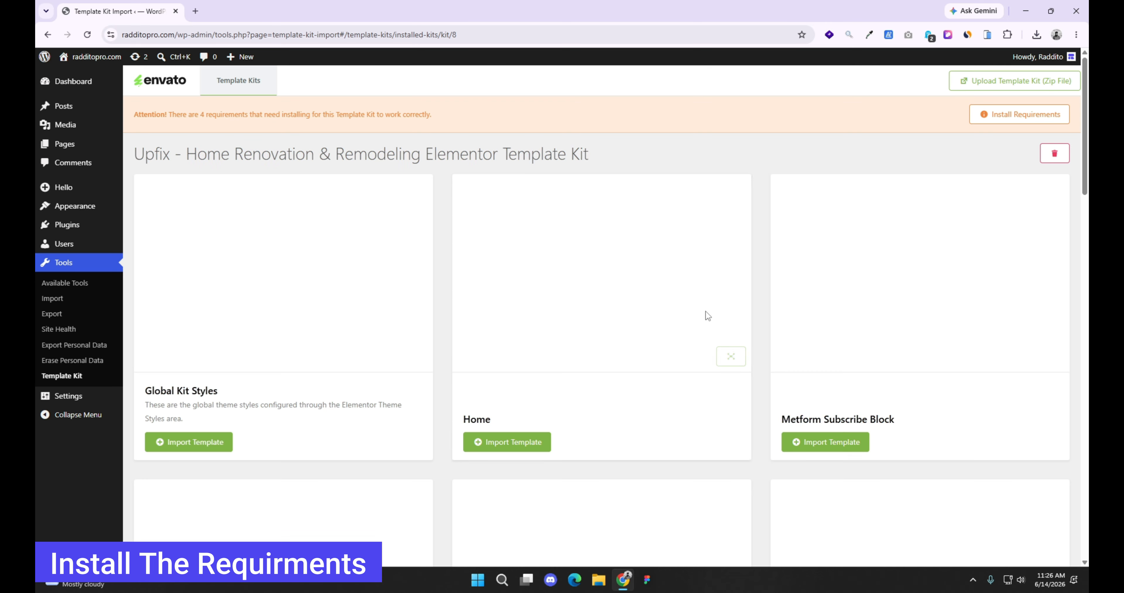
{"action": "left_click", "coordinate": [997, 116]}
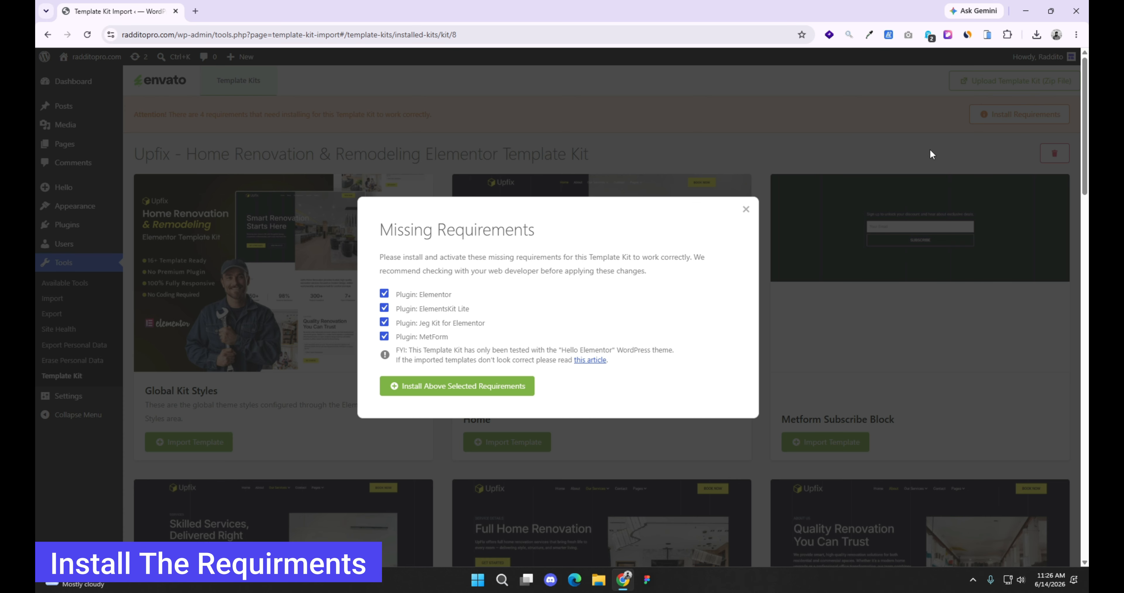
{"action": "left_click", "coordinate": [452, 386]}
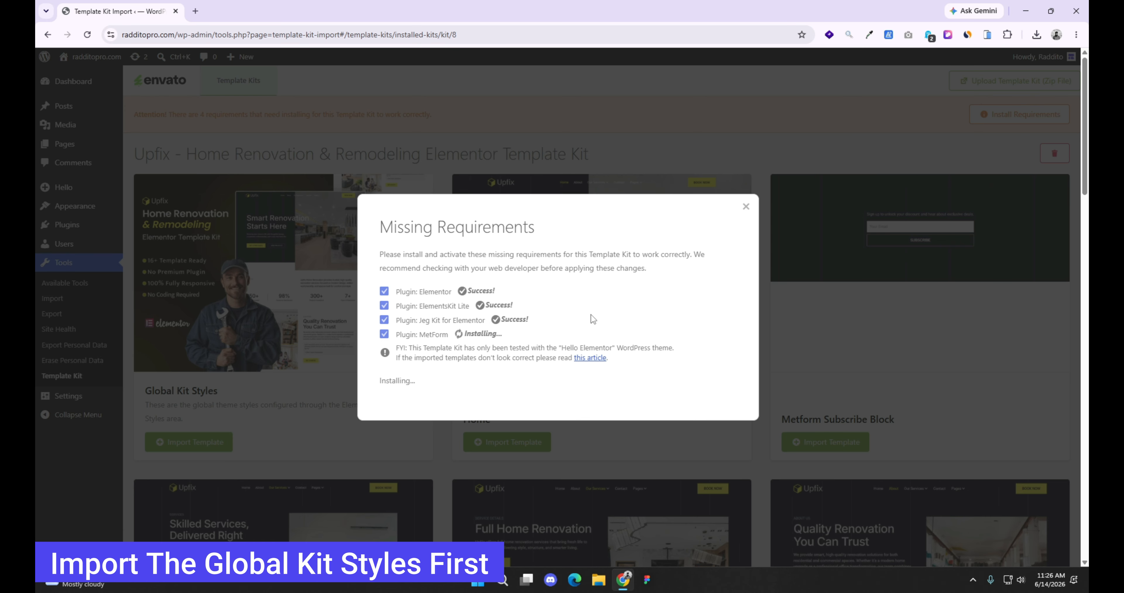
Step: Import the Global Kit Styles template from the Upfix kit once the requirements are installed
{"action": "left_click", "coordinate": [401, 402]}
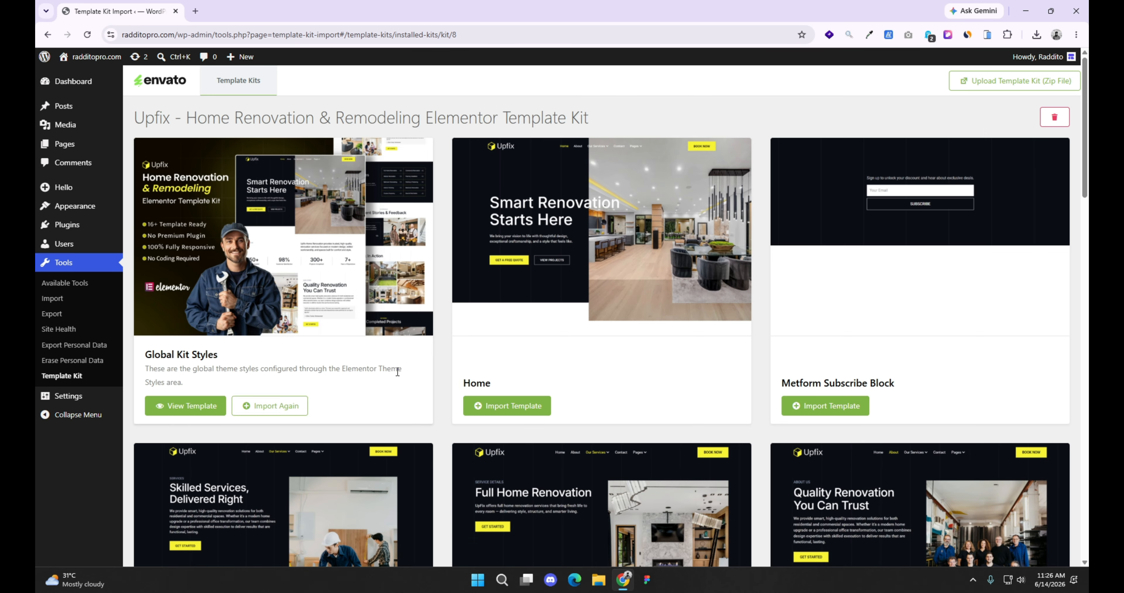
{"action": "scroll", "coordinate": [396, 374], "scroll_direction": "down", "scroll_amount": 10}
{"action": "scroll", "coordinate": [541, 373], "scroll_direction": "up", "scroll_amount": 10}
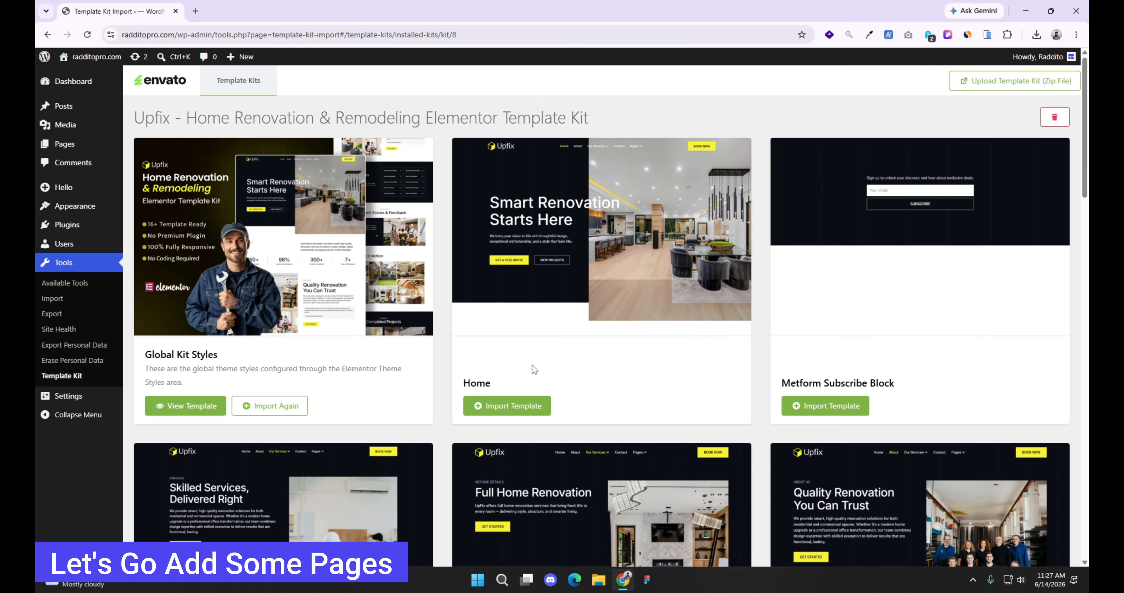
Step: Go to the site's list of pages, leaving the Elementor onboarding, and dismiss the promotional notices above the list
{"action": "left_click", "coordinate": [65, 144]}
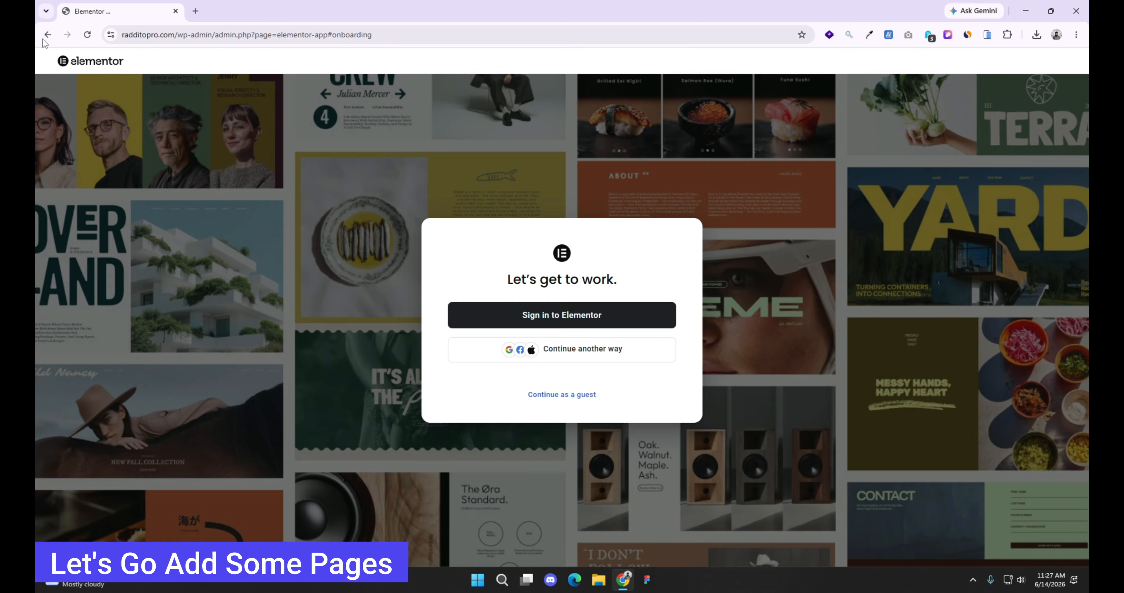
{"action": "left_click", "coordinate": [47, 34]}
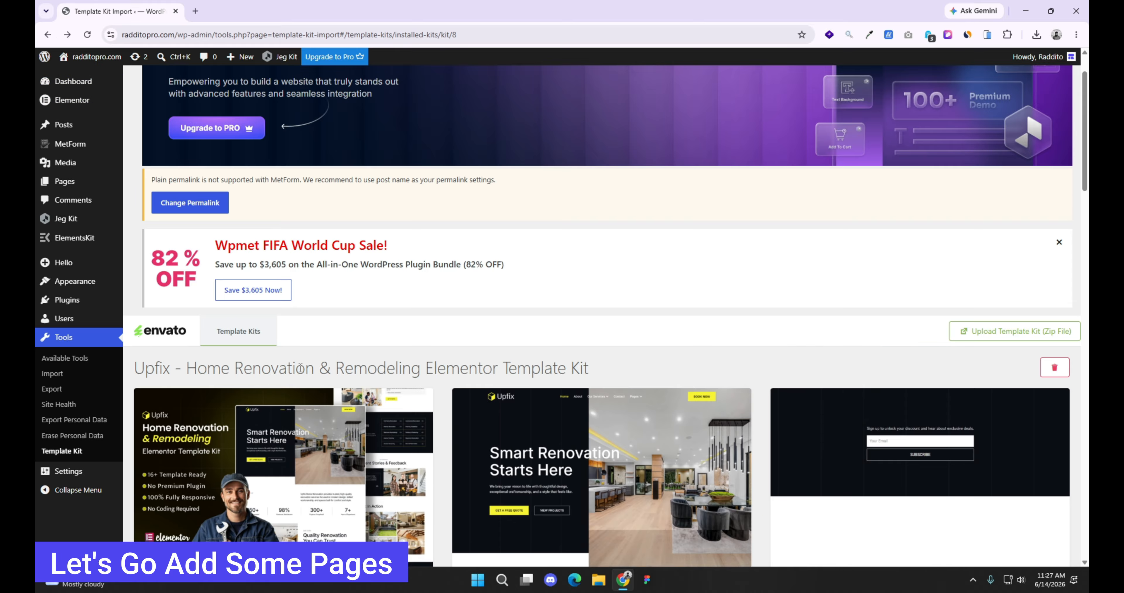
{"action": "left_click", "coordinate": [52, 181]}
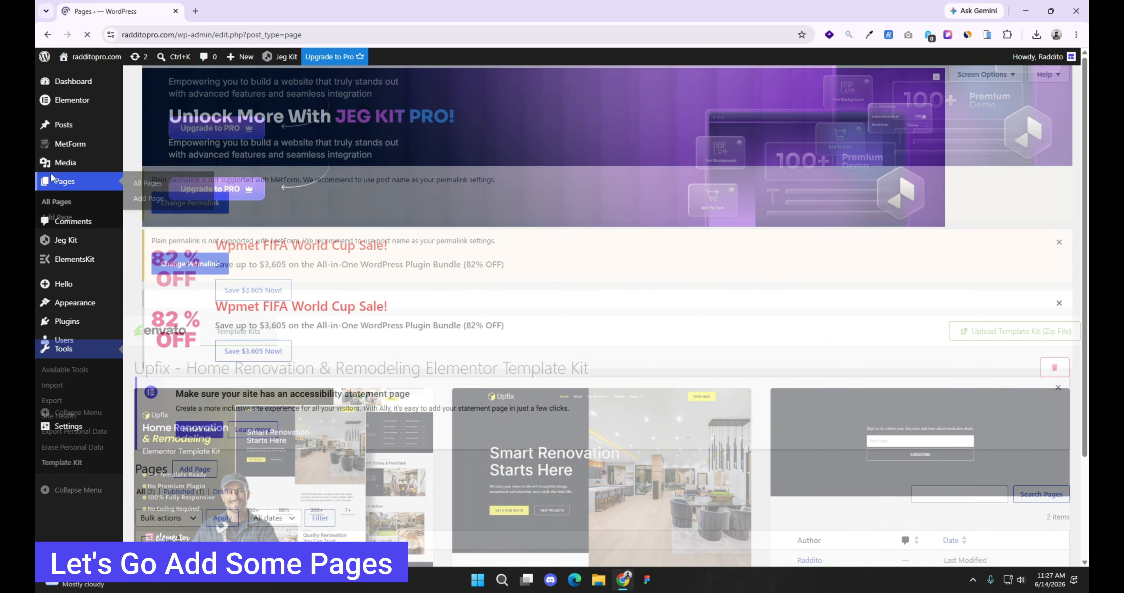
{"action": "left_click", "coordinate": [1058, 116]}
{"action": "left_click", "coordinate": [1061, 107]}
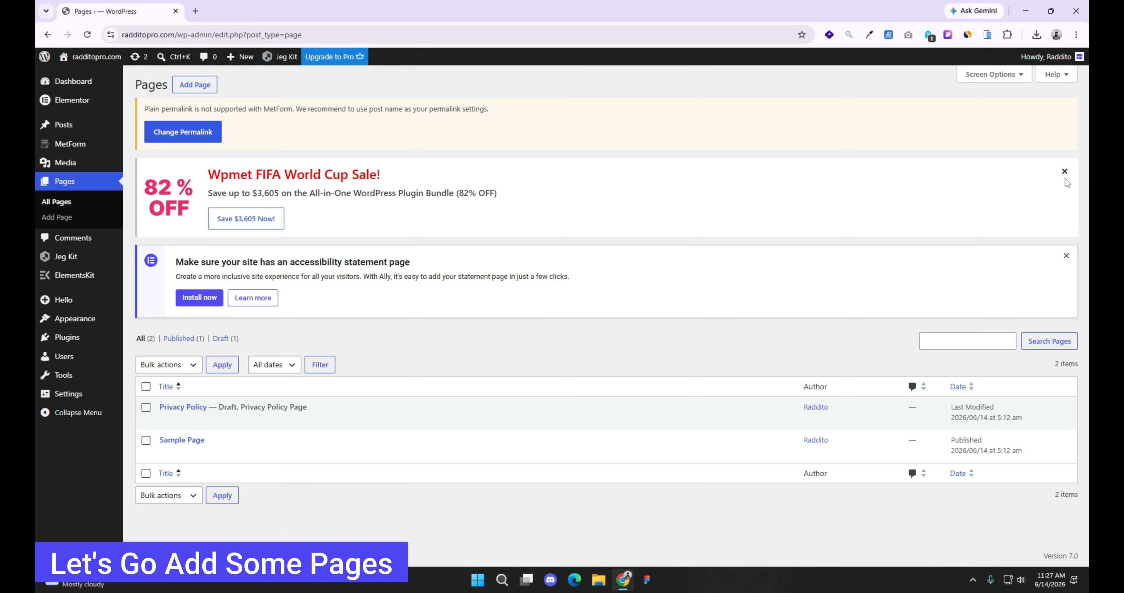
{"action": "left_click", "coordinate": [1066, 255]}
{"action": "left_click", "coordinate": [1066, 172]}
Step: Select all existing pages, Privacy Policy and Sample Page, and move them to the trash in bulk
{"action": "left_click", "coordinate": [146, 218]}
{"action": "left_click", "coordinate": [168, 196]}
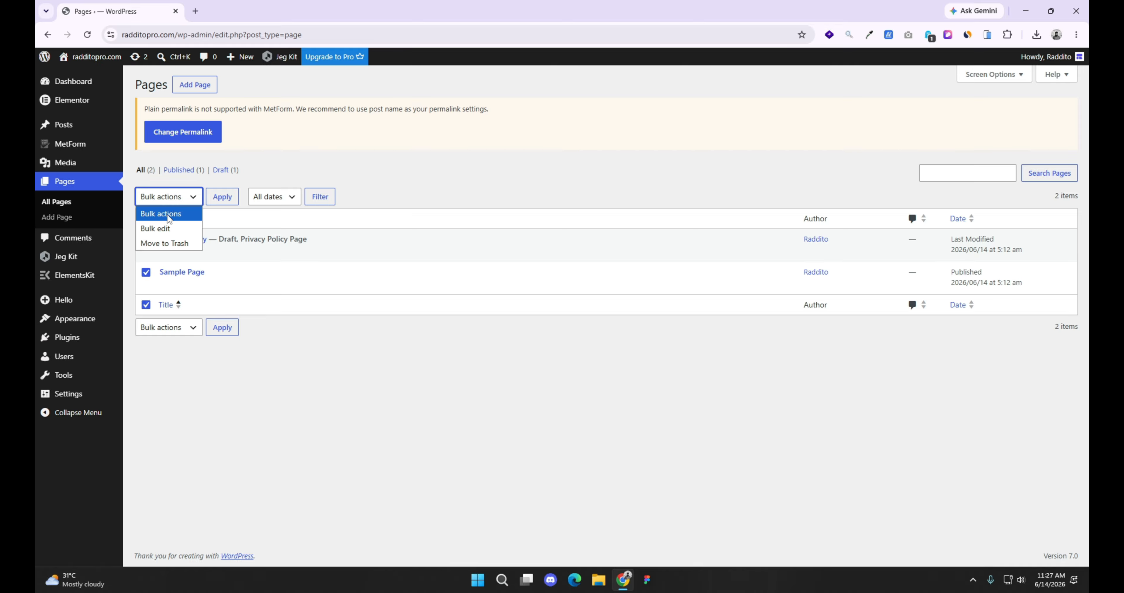
{"action": "left_click", "coordinate": [164, 243]}
{"action": "left_click", "coordinate": [174, 202]}
{"action": "left_click", "coordinate": [174, 203]}
{"action": "left_click", "coordinate": [223, 197]}
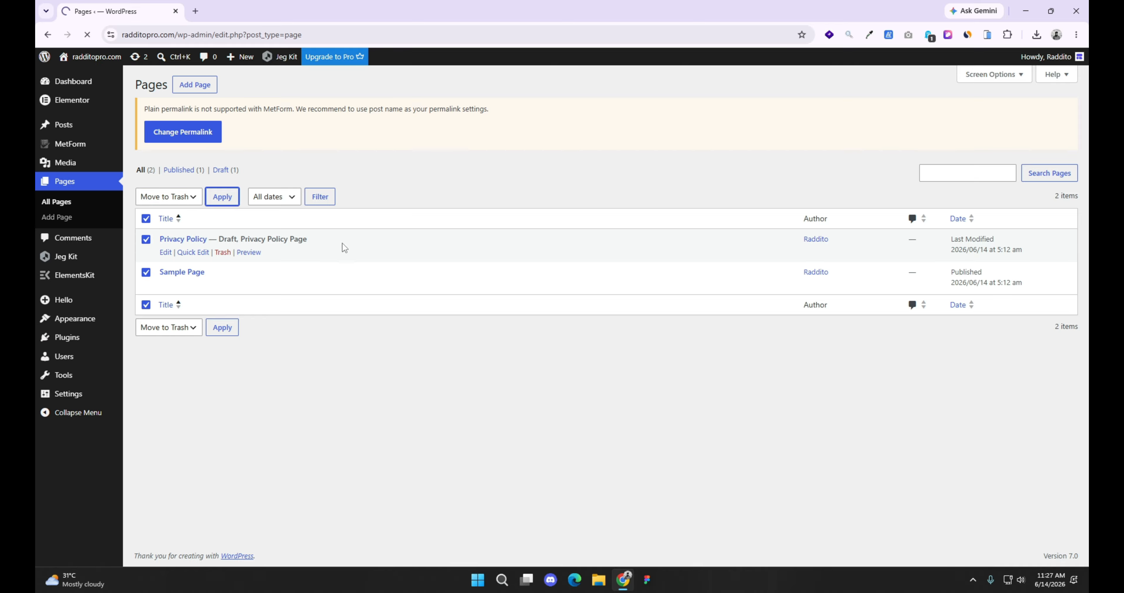
Step: Start a new page, dismiss the editor's welcome guide and title the page Home
{"action": "left_click", "coordinate": [185, 85]}
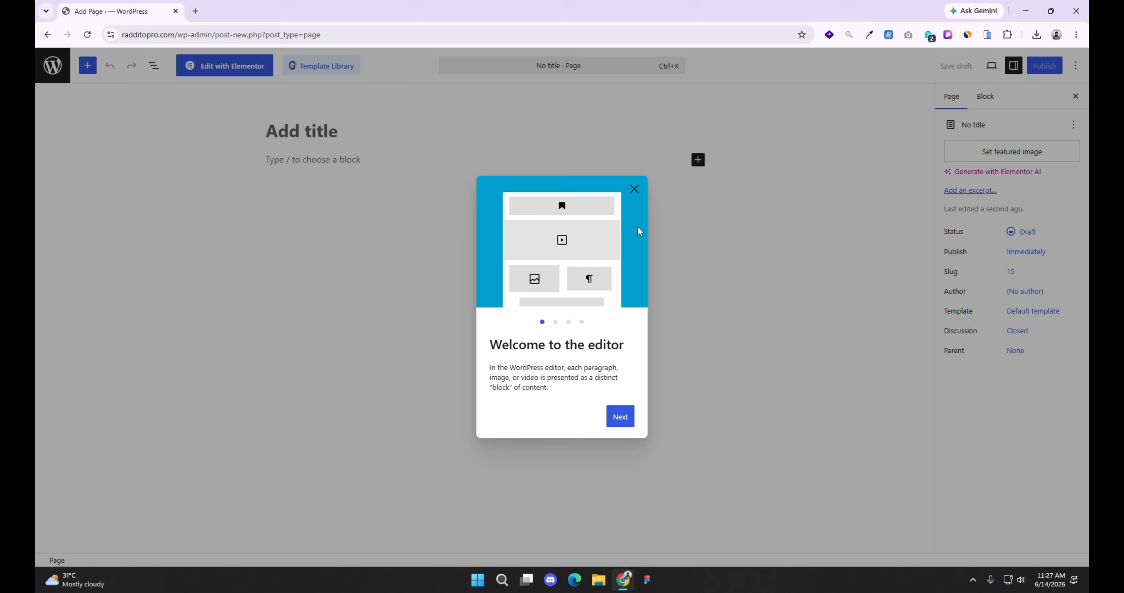
{"action": "left_click", "coordinate": [634, 189]}
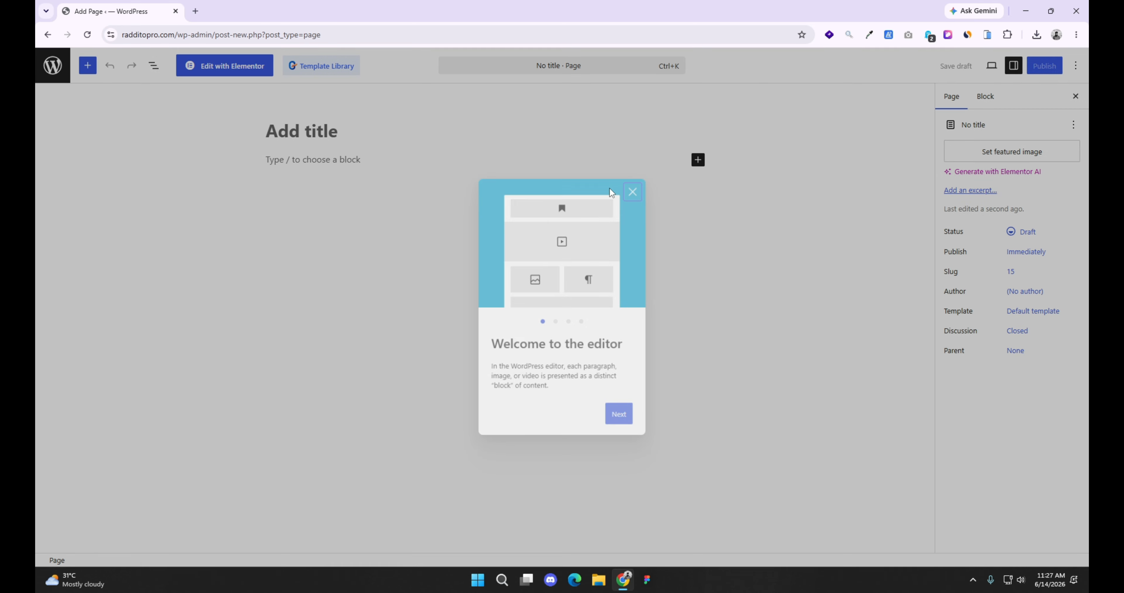
{"action": "type", "text": "Home"}
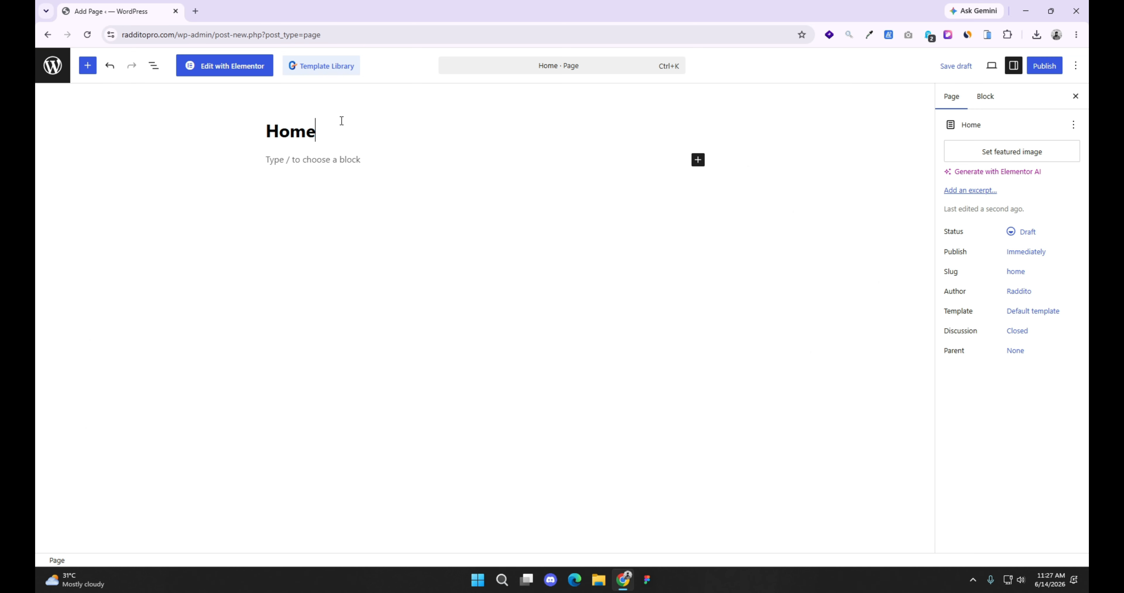
Step: Turn off the editor's fullscreen mode and publish the Home page
{"action": "left_click", "coordinate": [1075, 66]}
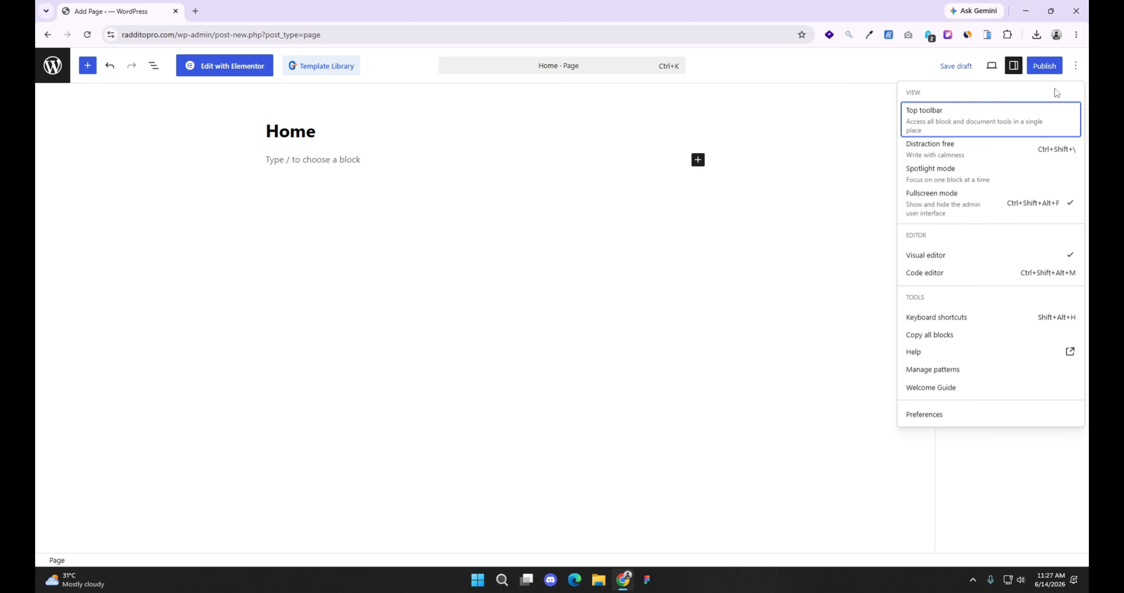
{"action": "left_click", "coordinate": [947, 197]}
{"action": "left_click", "coordinate": [1070, 93]}
{"action": "left_click", "coordinate": [1051, 89]}
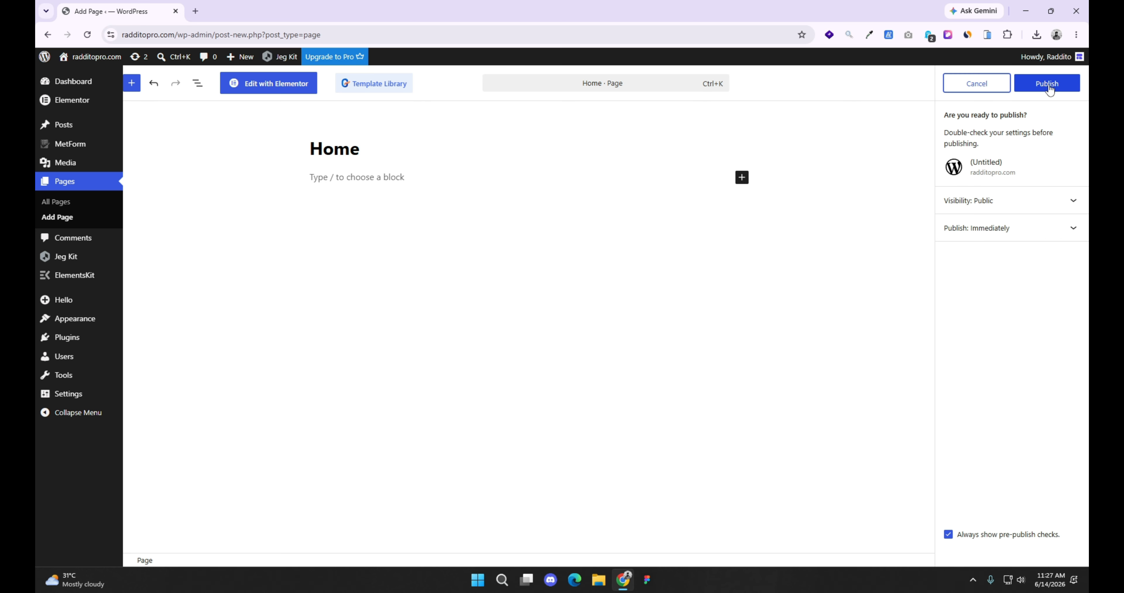
{"action": "left_click", "coordinate": [1048, 87]}
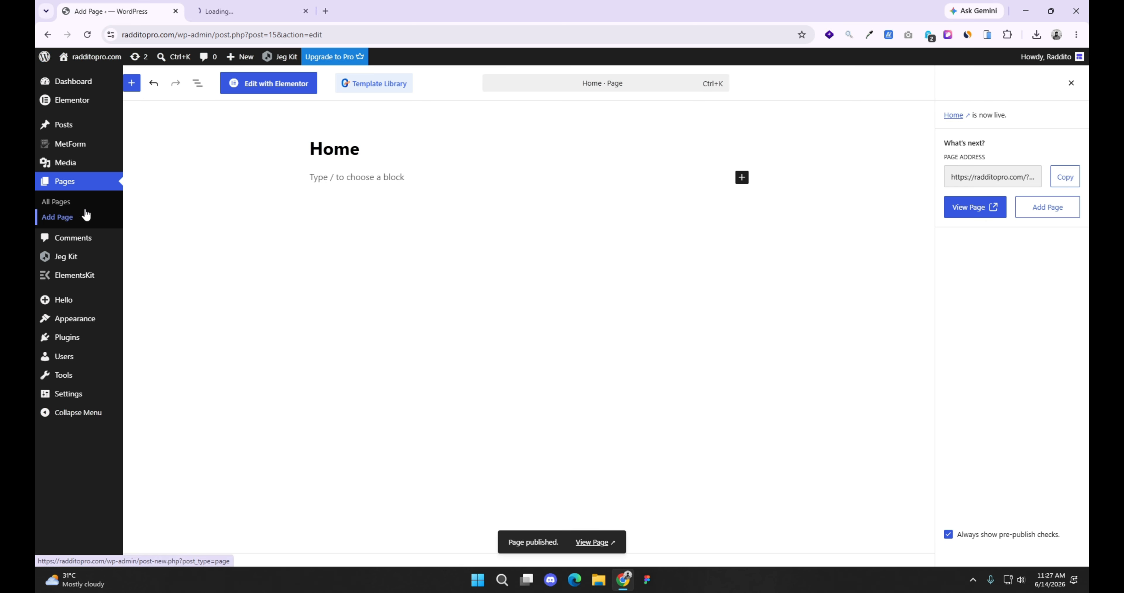
Step: Create another page in a separate browser tab, title it About and publish it
{"action": "left_click", "coordinate": [234, 5]}
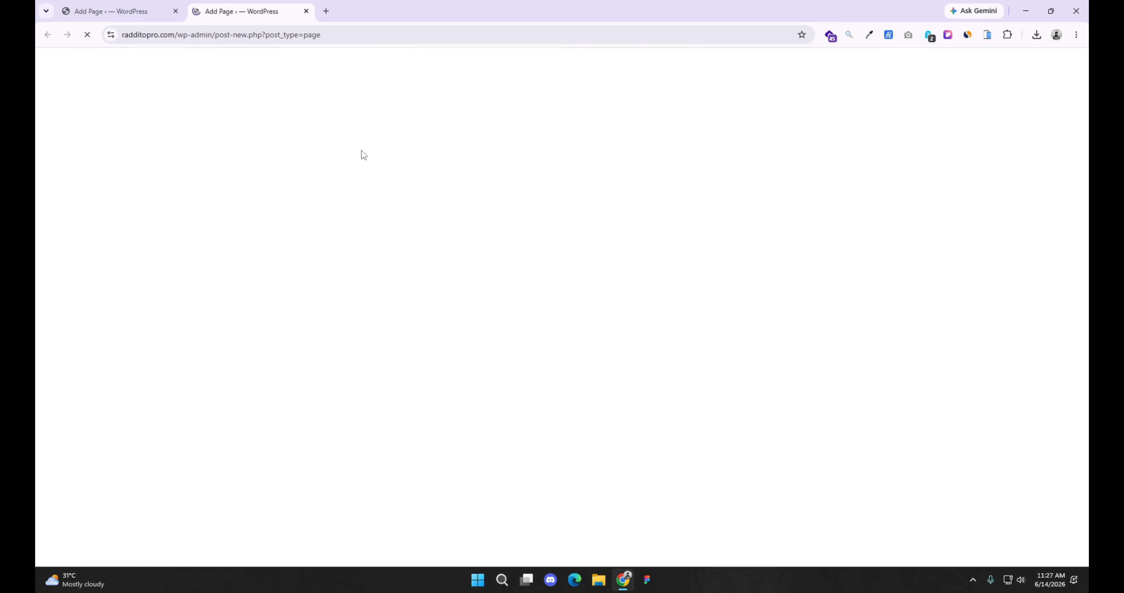
{"action": "type", "text": "ABo"}
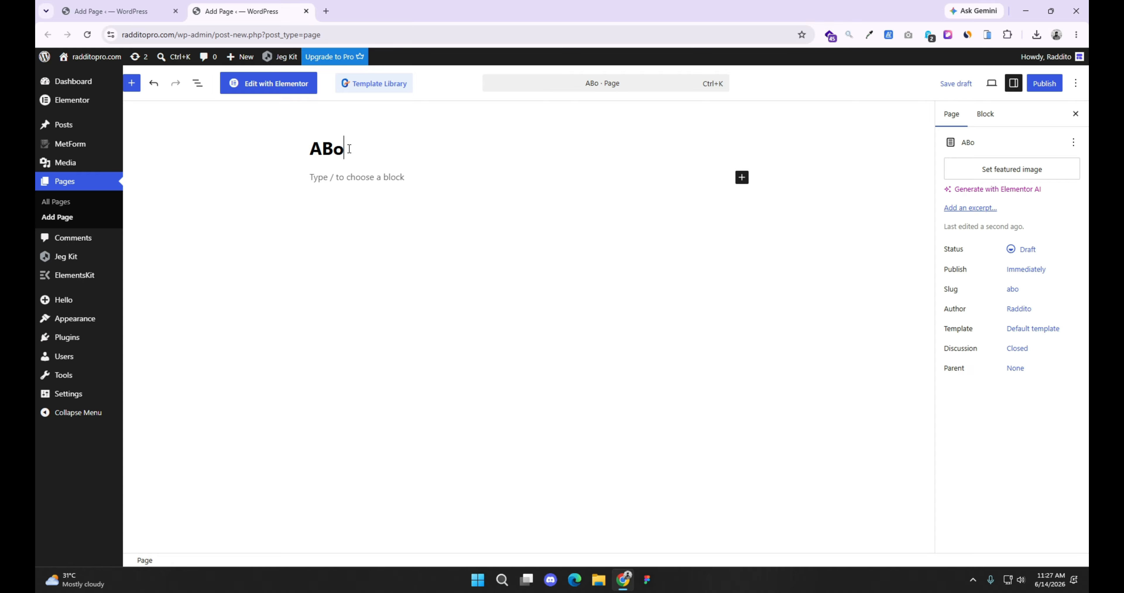
{"action": "type", "text": "ut"}
{"action": "key", "text": "Left"}
{"action": "key", "text": "Left"}
{"action": "key", "text": "Left"}
{"action": "key", "text": "BackSpace"}
{"action": "type", "text": "b"}
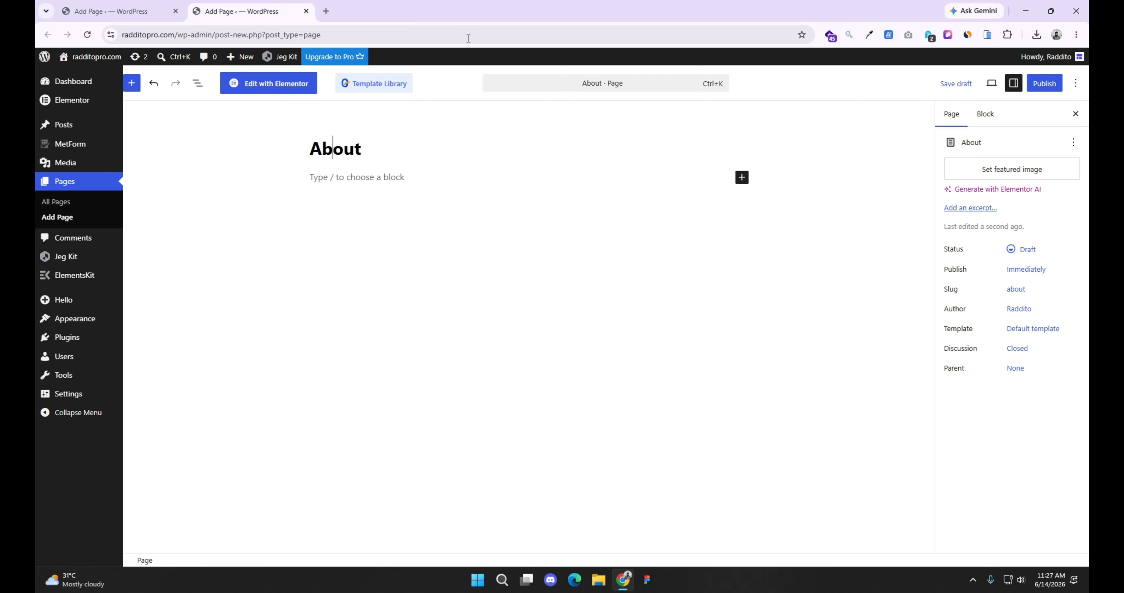
{"action": "left_click", "coordinate": [1044, 86]}
{"action": "left_click", "coordinate": [1034, 83]}
Step: Create a third page in a new browser tab, title it Services and publish it
{"action": "middle_click", "coordinate": [57, 216]}
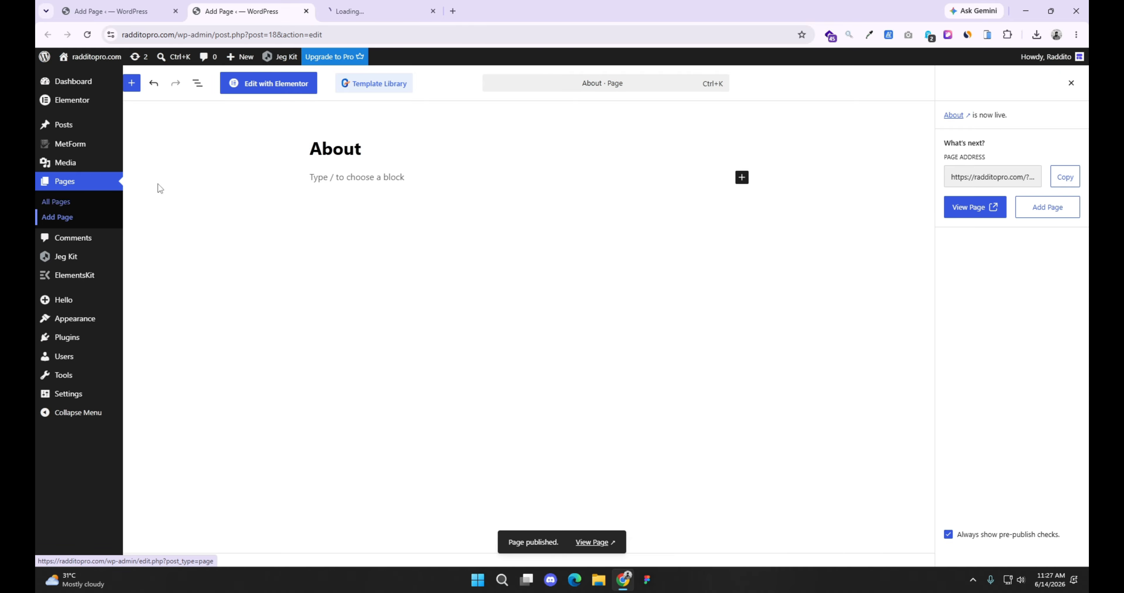
{"action": "left_click", "coordinate": [378, 4]}
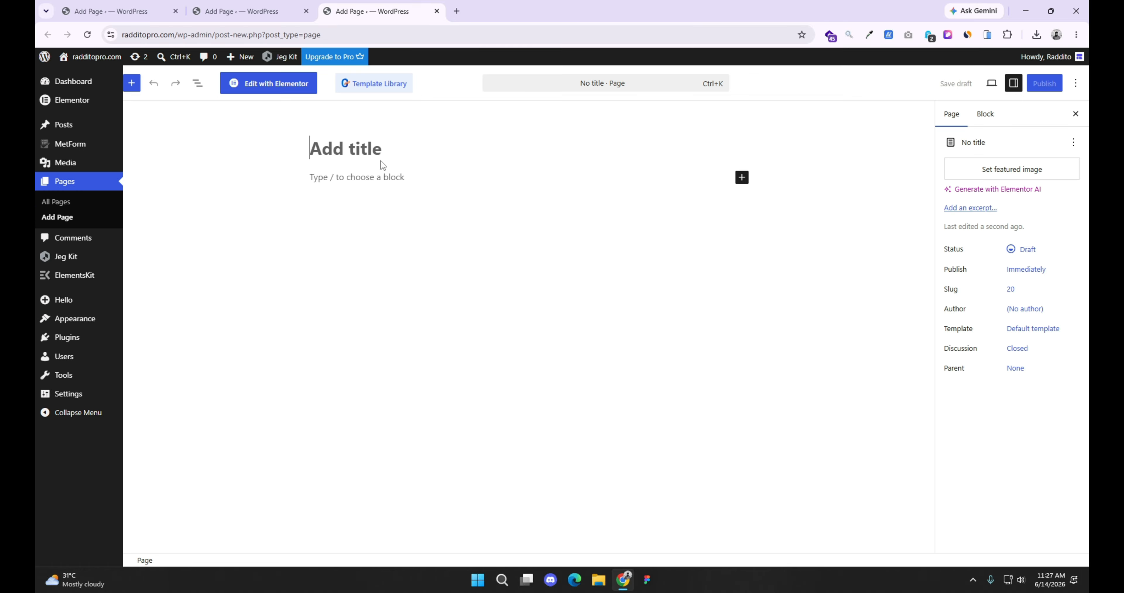
{"action": "type", "text": "Services"}
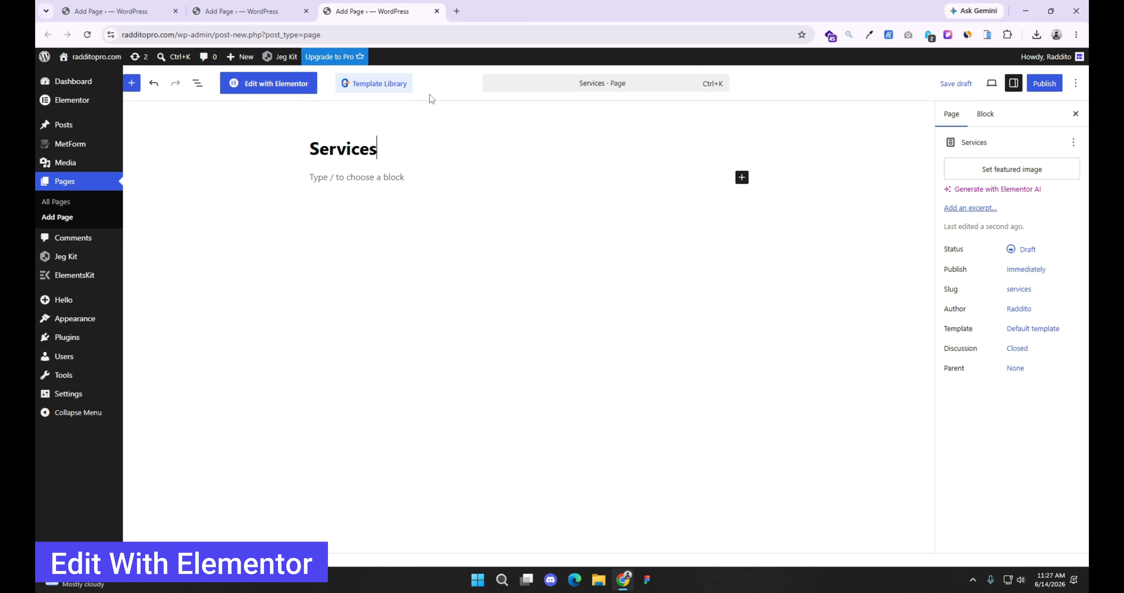
{"action": "left_click", "coordinate": [1044, 83]}
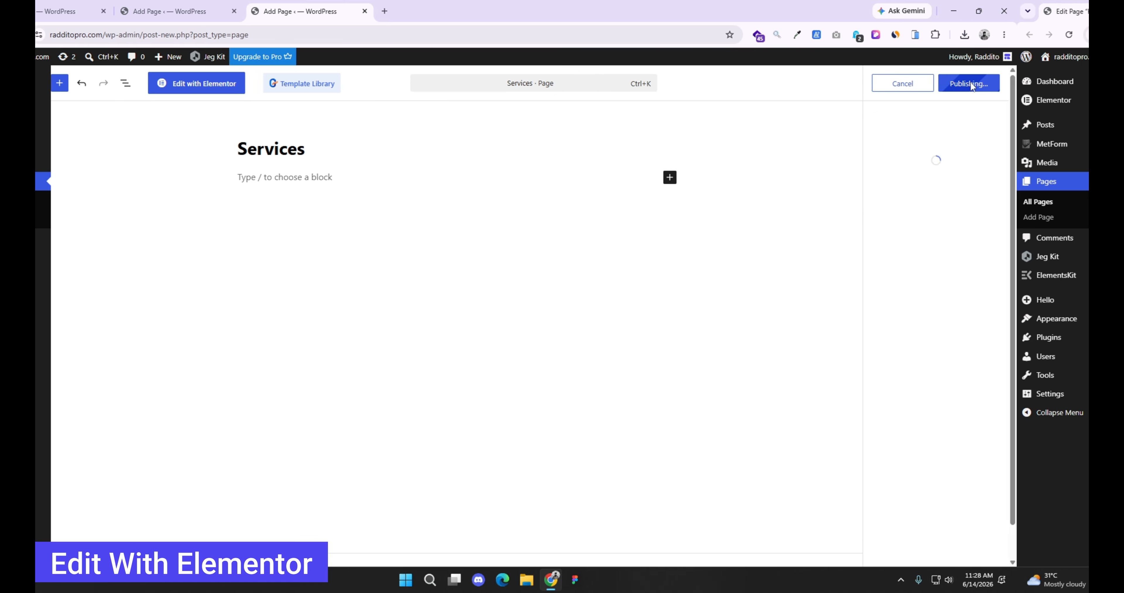
{"action": "left_click", "coordinate": [1043, 83]}
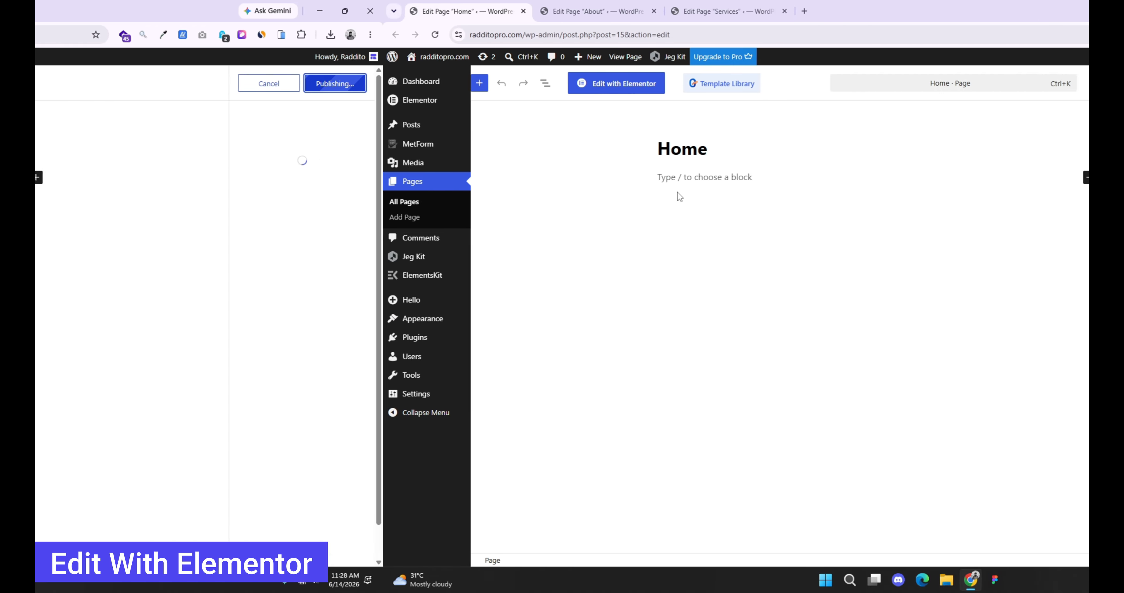
Step: Open the Home, About and Services pages for editing with Elementor, each in its own browser tab
{"action": "left_click", "coordinate": [266, 86]}
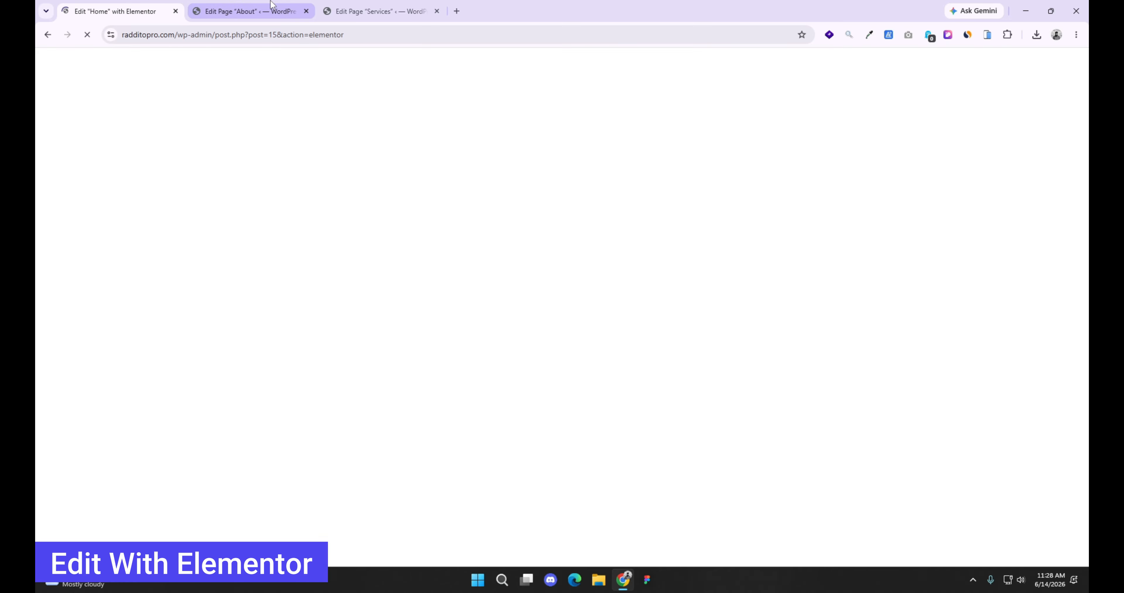
{"action": "left_click", "coordinate": [271, 11]}
{"action": "left_click", "coordinate": [365, 12]}
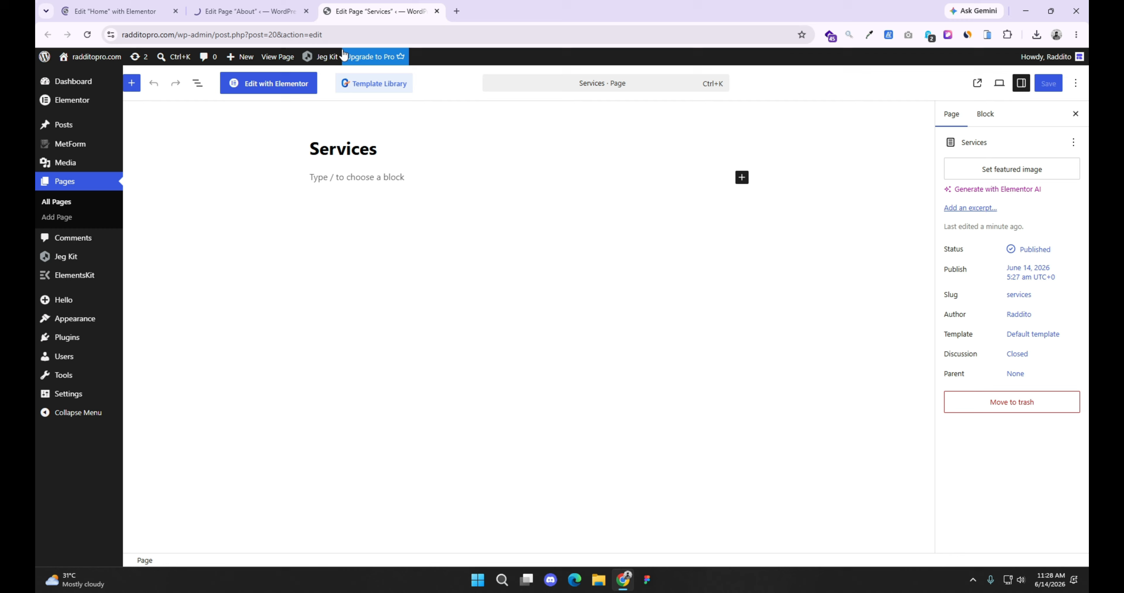
{"action": "left_click", "coordinate": [267, 81]}
Step: Insert the Home template from the installed Upfix template kit into the Home page
{"action": "left_click", "coordinate": [144, 11]}
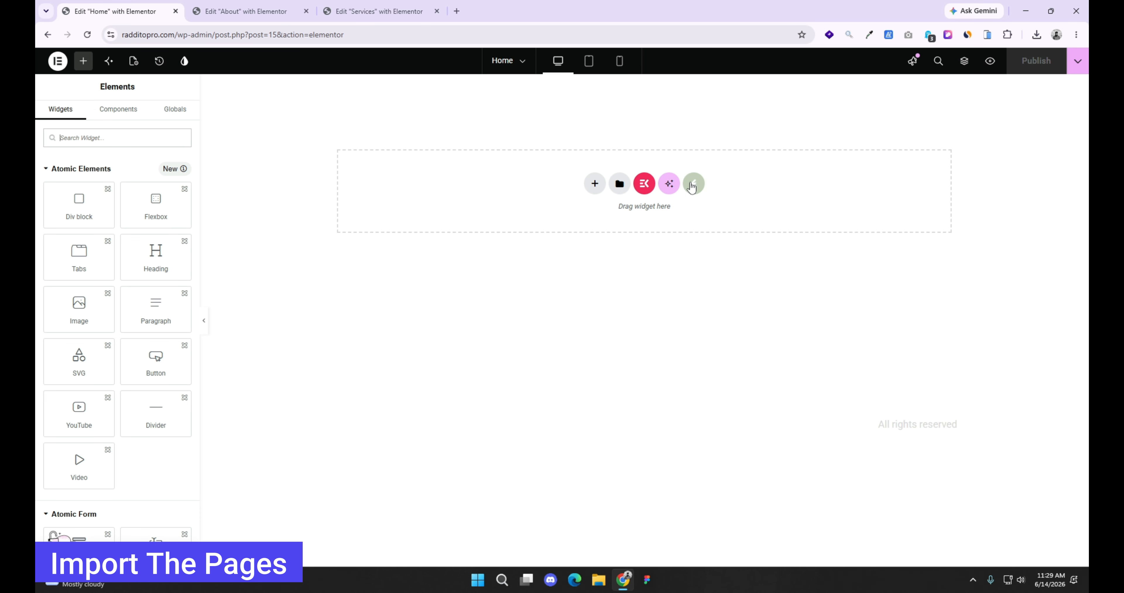
{"action": "left_click", "coordinate": [692, 186]}
{"action": "left_click", "coordinate": [389, 277]}
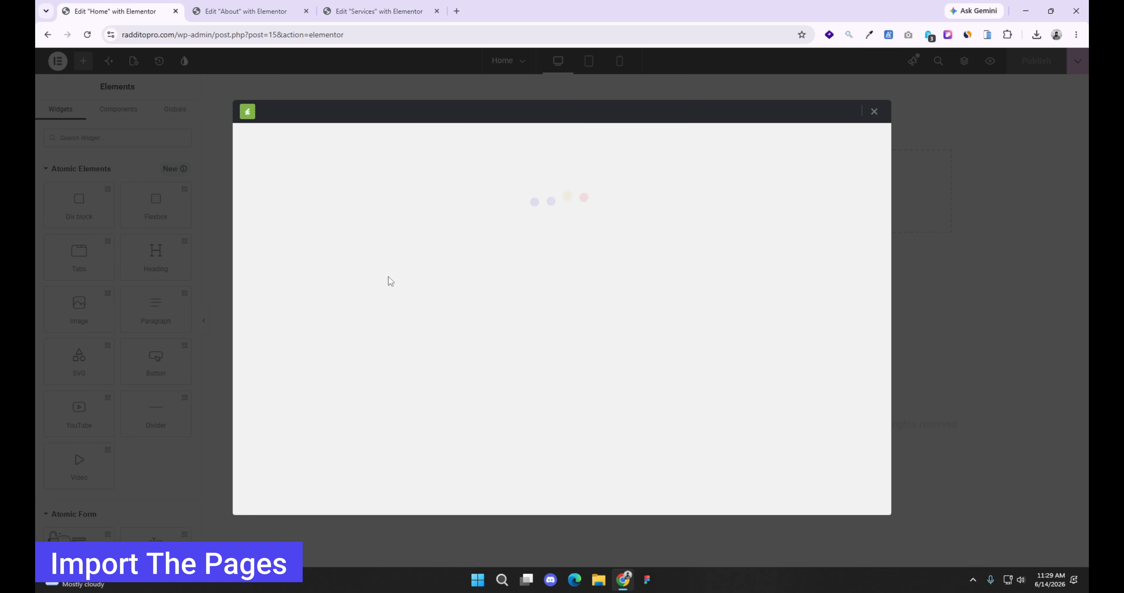
{"action": "left_click", "coordinate": [510, 383]}
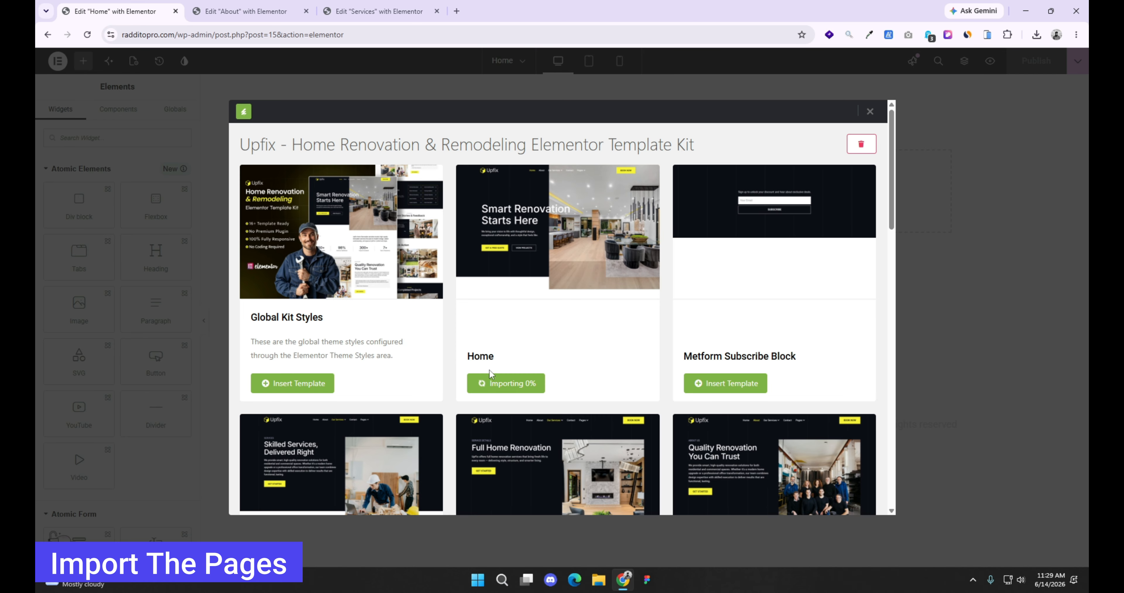
Step: Insert the About template from the installed Upfix kit into the About page
{"action": "left_click", "coordinate": [252, 6]}
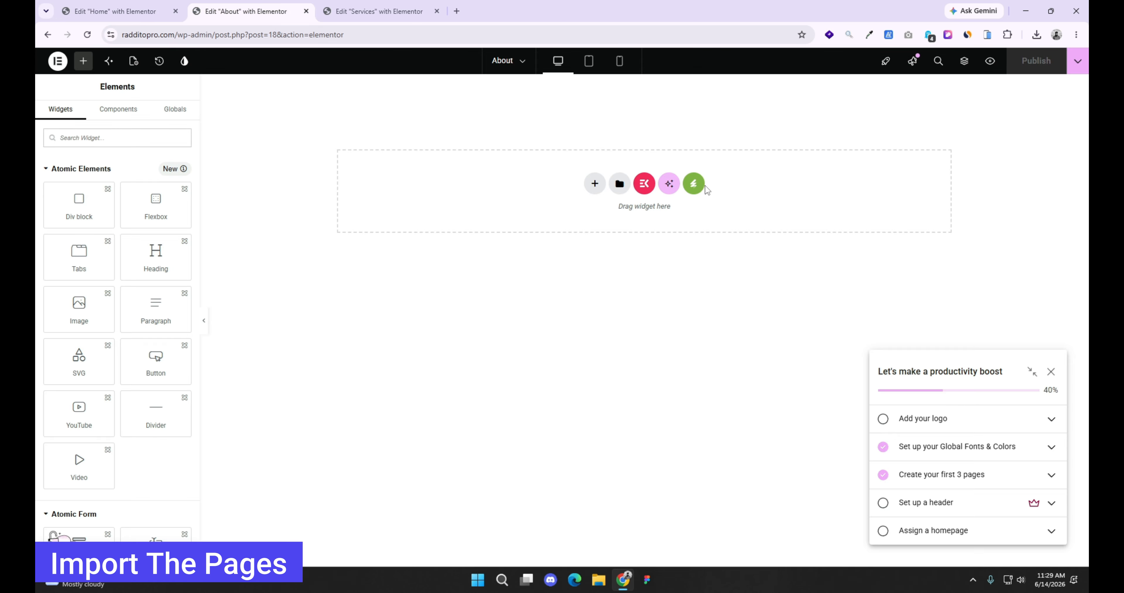
{"action": "left_click", "coordinate": [694, 185]}
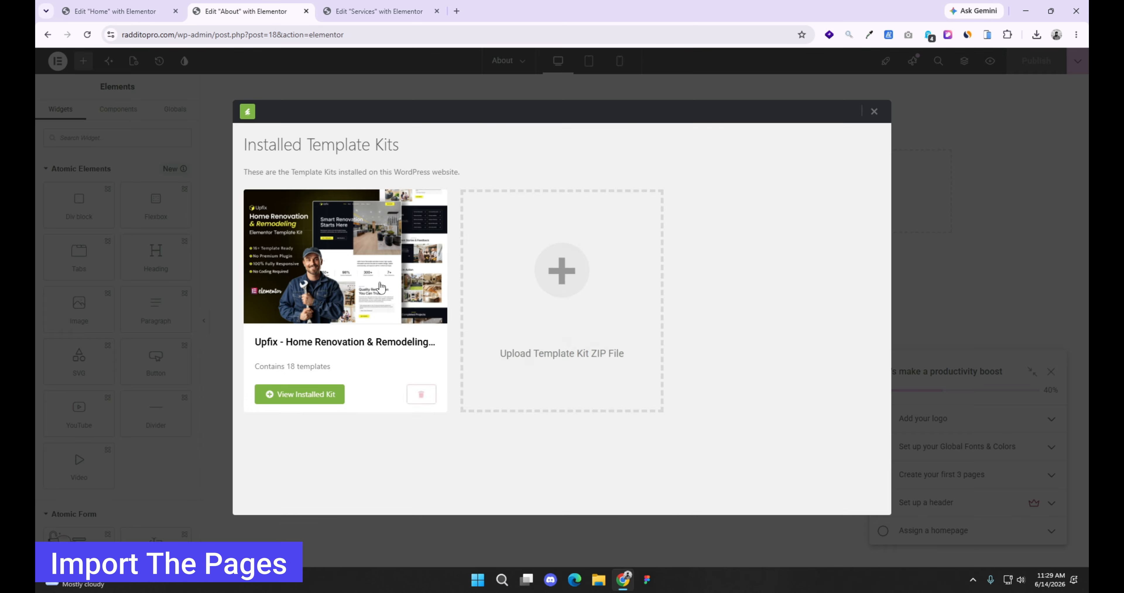
{"action": "left_click", "coordinate": [380, 288]}
{"action": "scroll", "coordinate": [596, 357], "scroll_direction": "down", "scroll_amount": 5}
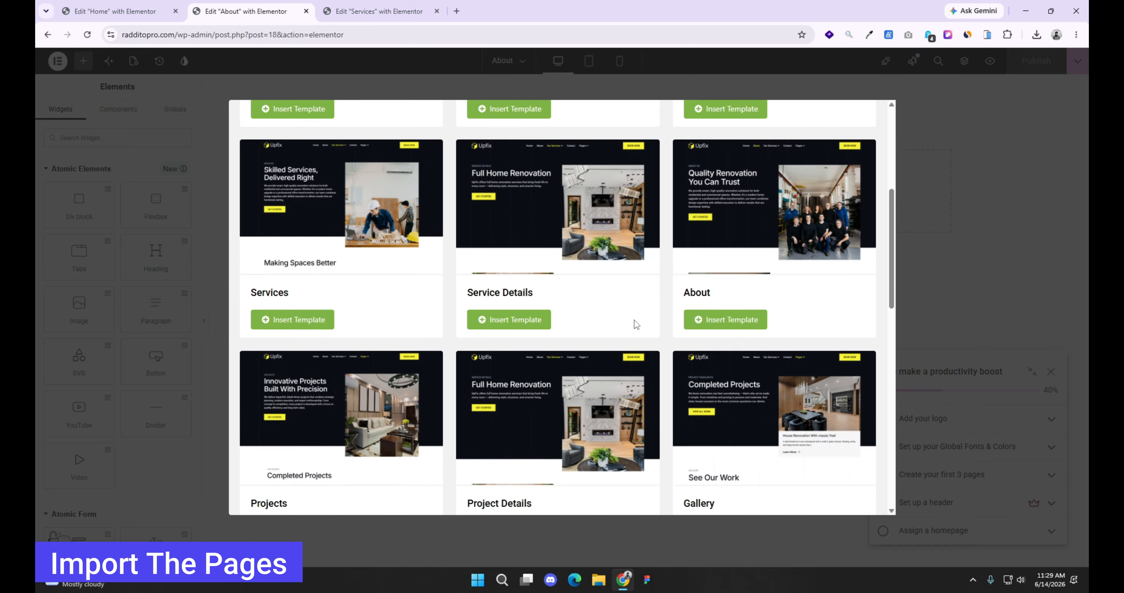
{"action": "left_click", "coordinate": [725, 320]}
Step: Insert the Services template from the installed Upfix kit into the Services page
{"action": "key", "text": "ctrl+Tab"}
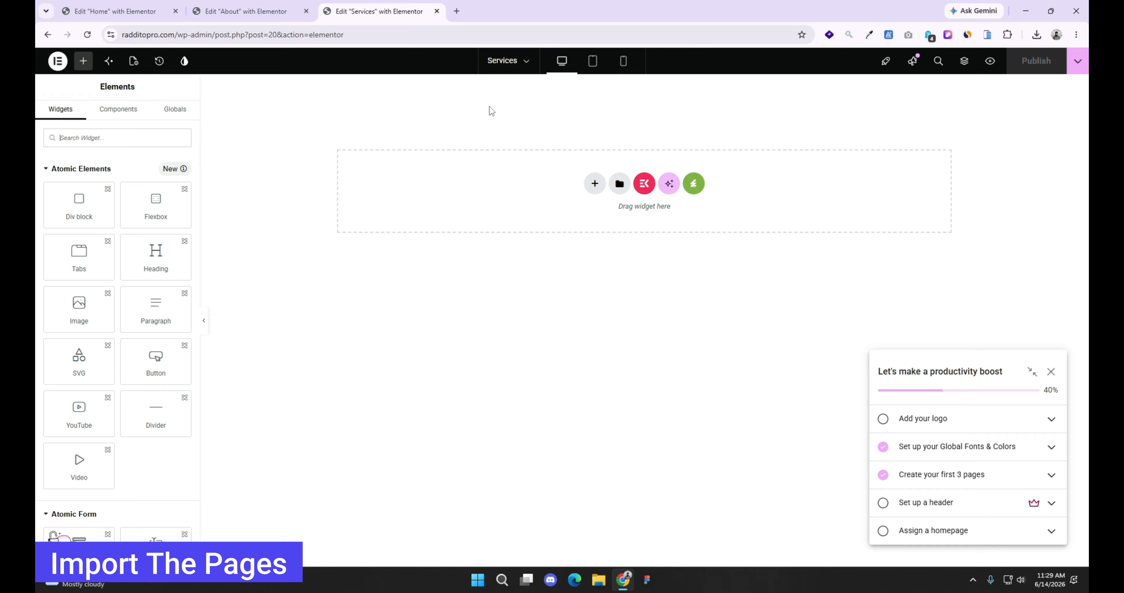
{"action": "left_click", "coordinate": [695, 185]}
{"action": "left_click", "coordinate": [381, 288]}
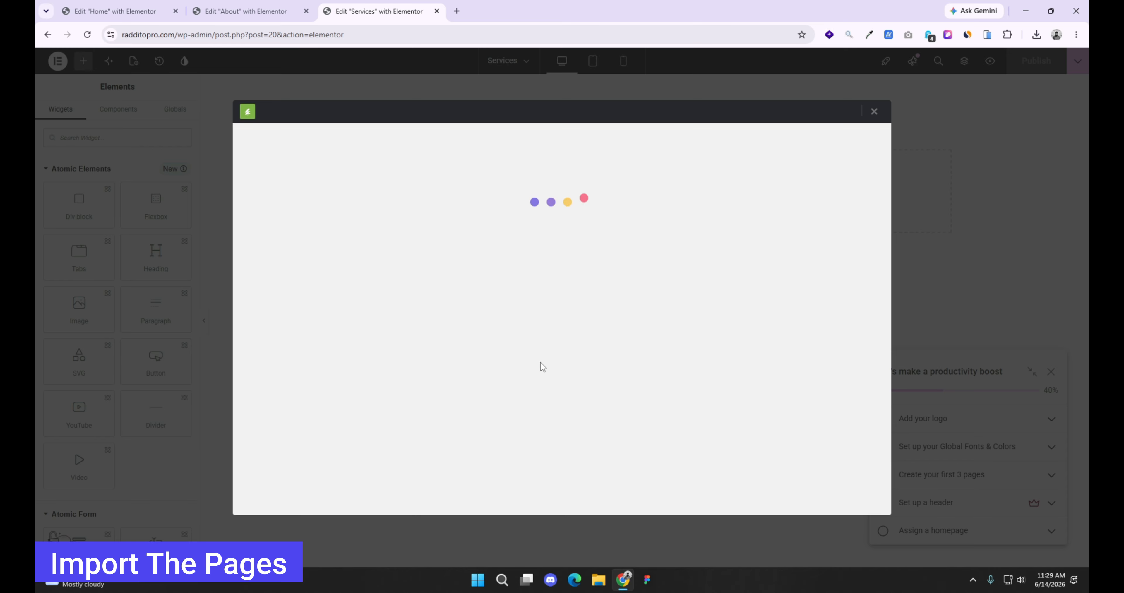
{"action": "scroll", "coordinate": [538, 354], "scroll_direction": "down", "scroll_amount": 5}
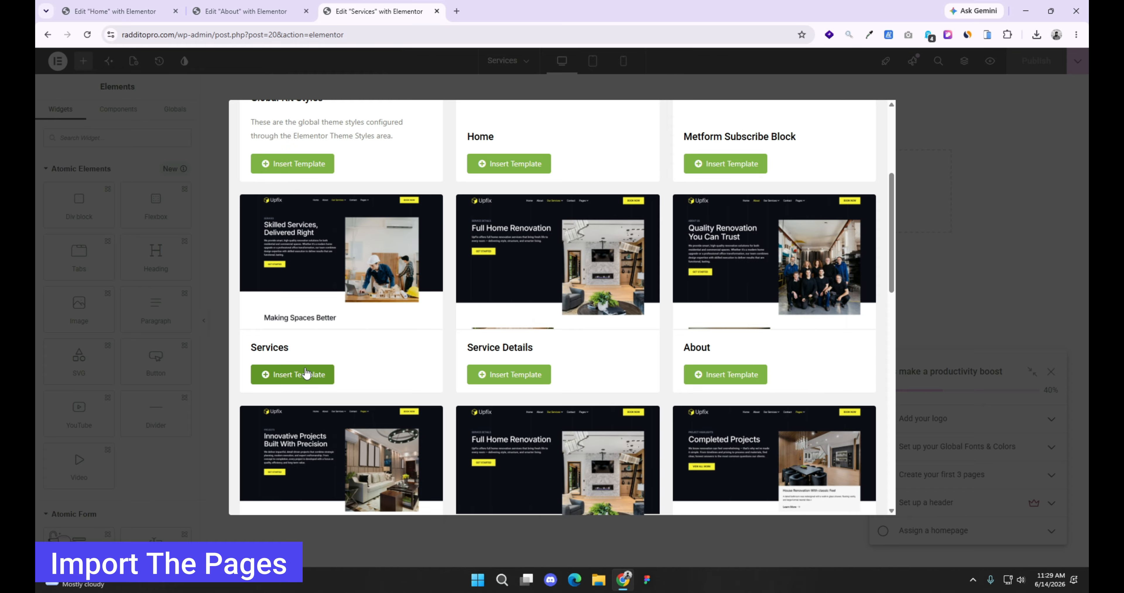
{"action": "left_click", "coordinate": [306, 374]}
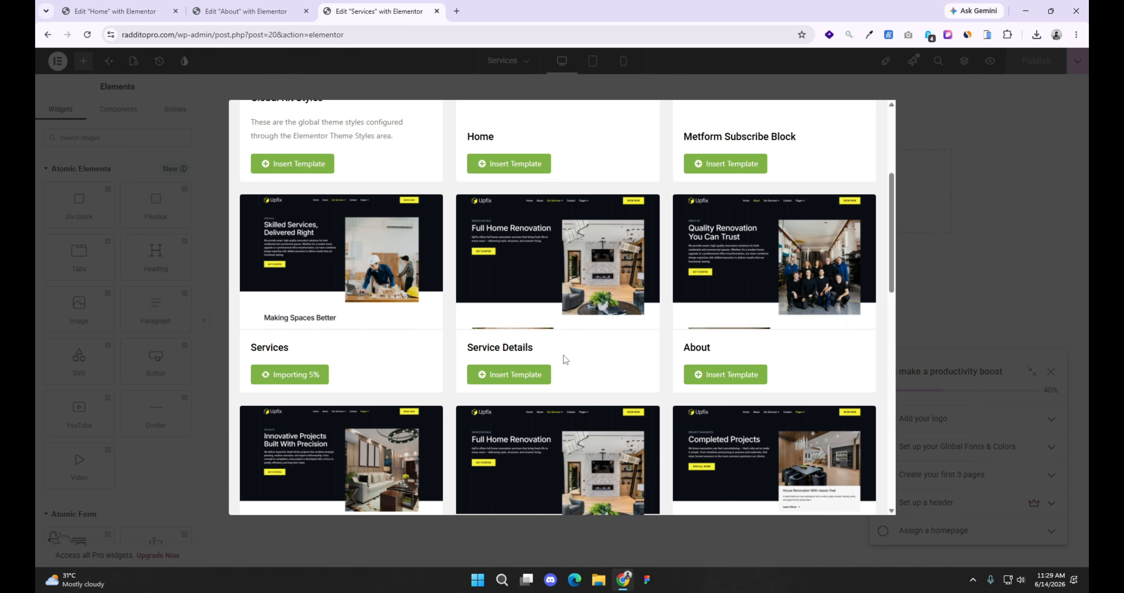
Step: Publish the Home, About and Services pages in Elementor, and dismiss the setup checklist on the Services page
{"action": "left_click", "coordinate": [160, 11]}
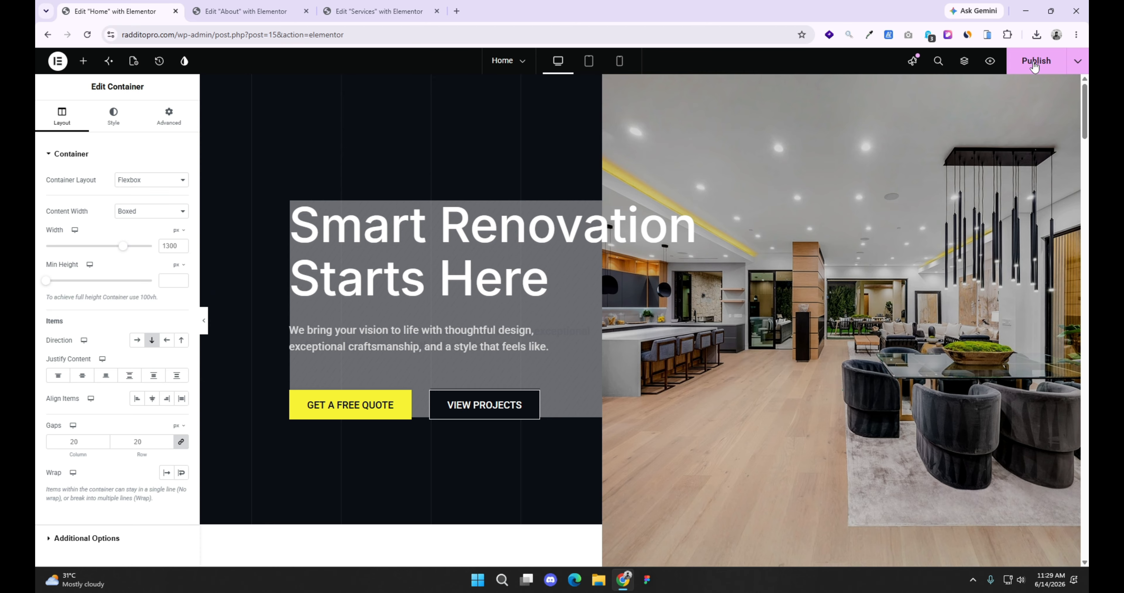
{"action": "key", "text": "ctrl+Tab"}
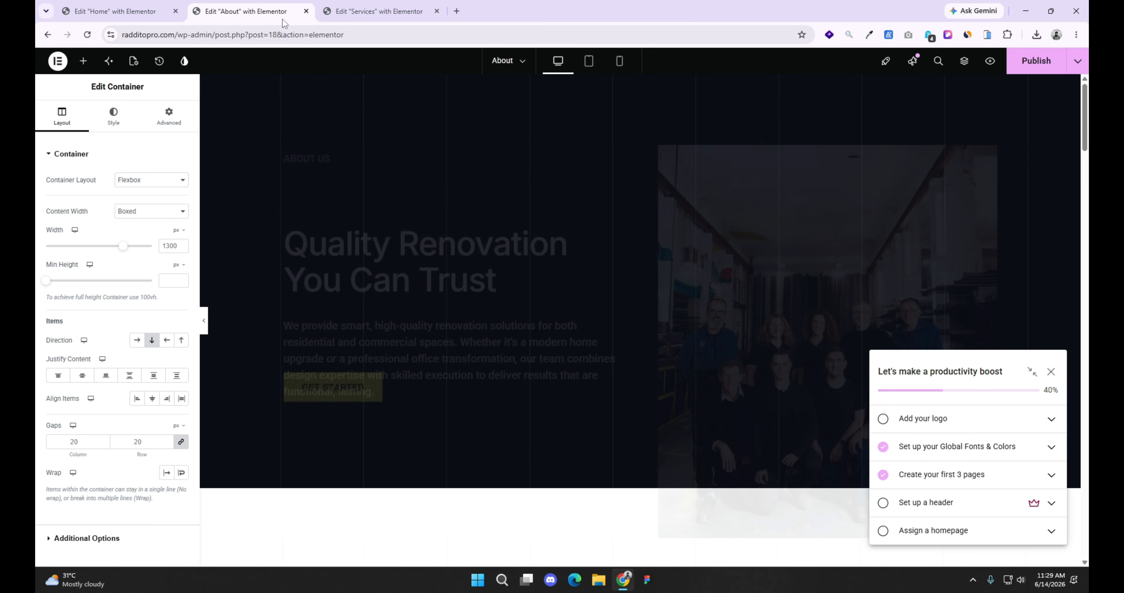
{"action": "key", "text": "ctrl+Tab"}
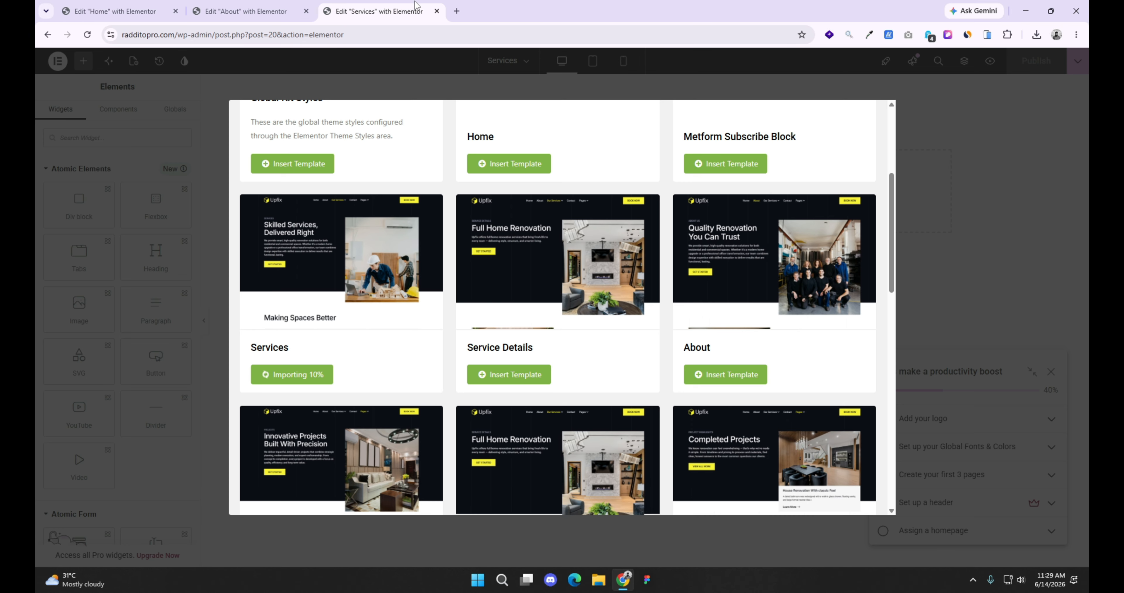
{"action": "left_click", "coordinate": [1050, 371]}
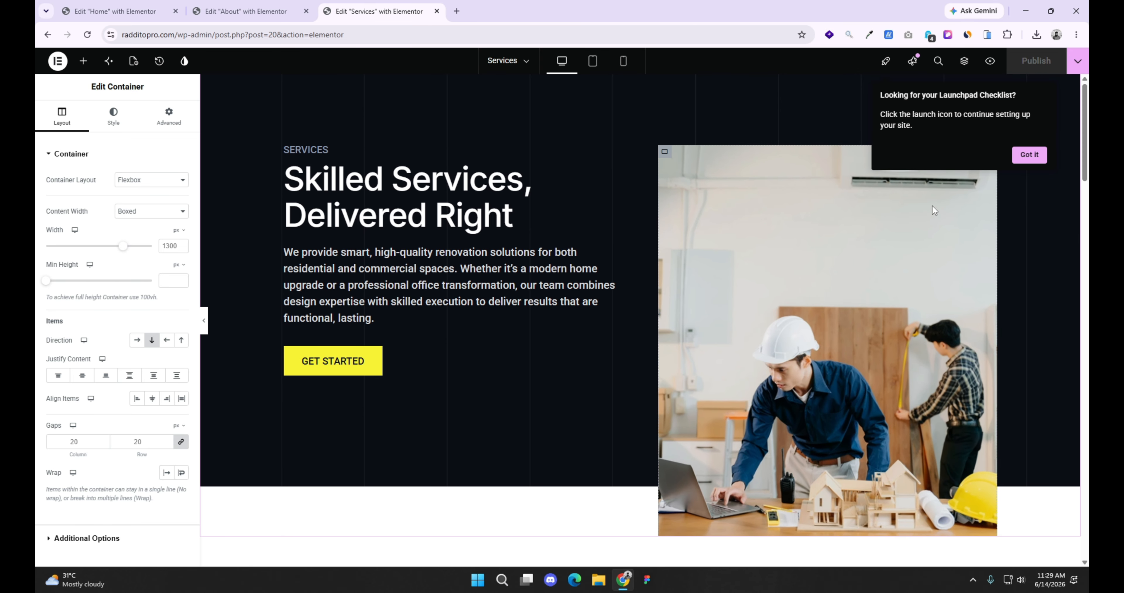
Step: Return to the Home page editor and preview the Home page on the site
{"action": "left_click", "coordinate": [268, 5]}
{"action": "left_click", "coordinate": [92, 5]}
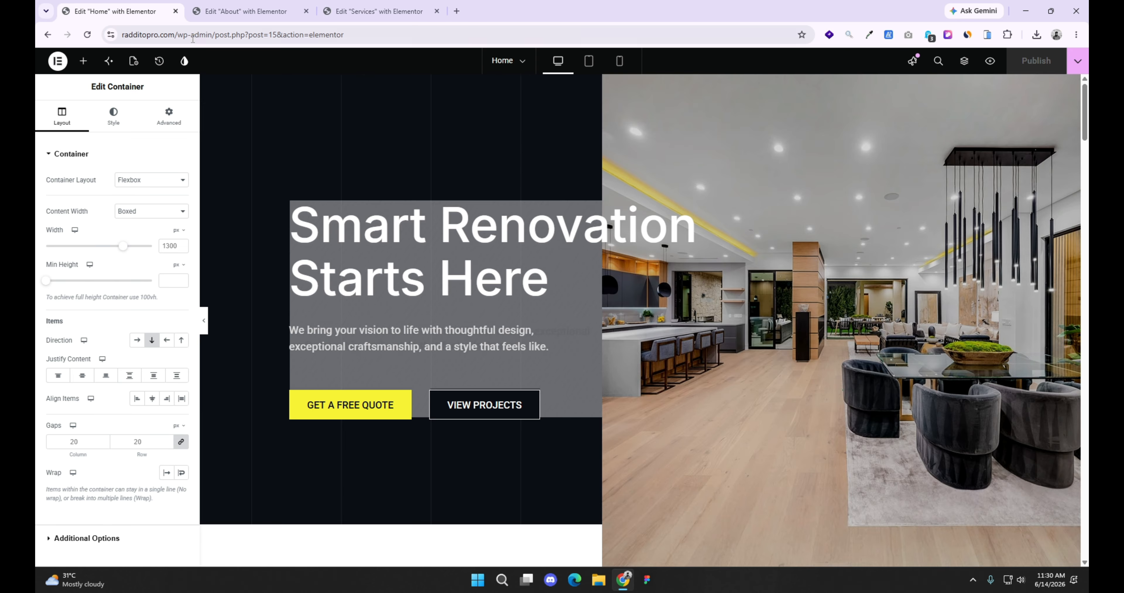
{"action": "left_click", "coordinate": [990, 63]}
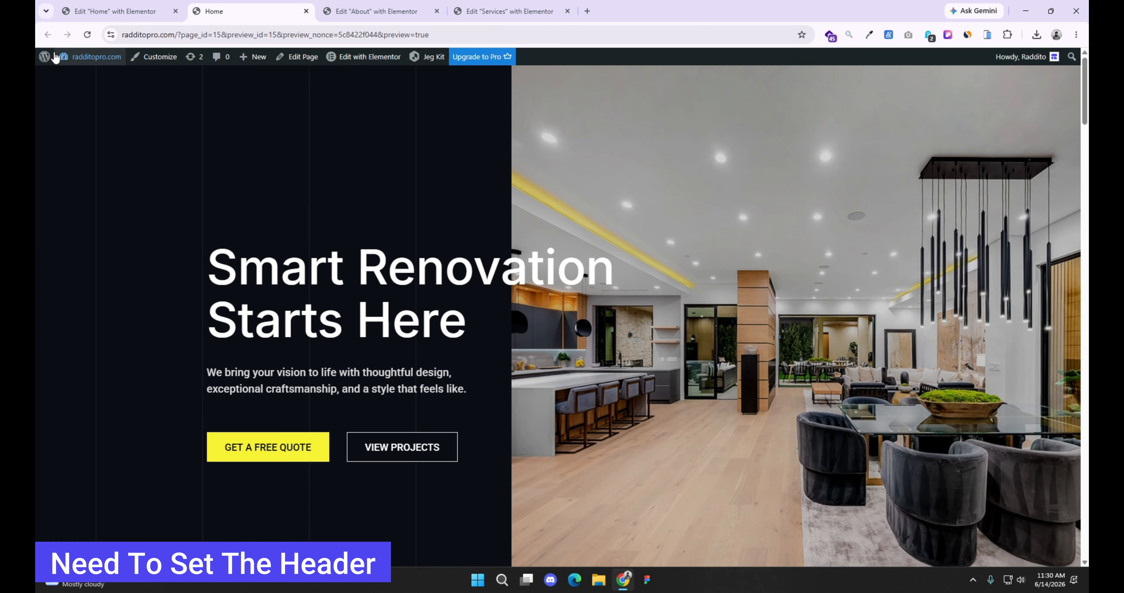
Step: Go from the Home preview to the WordPress admin, and close all other browser tabs
{"action": "mouse_move", "coordinate": [48, 56]}
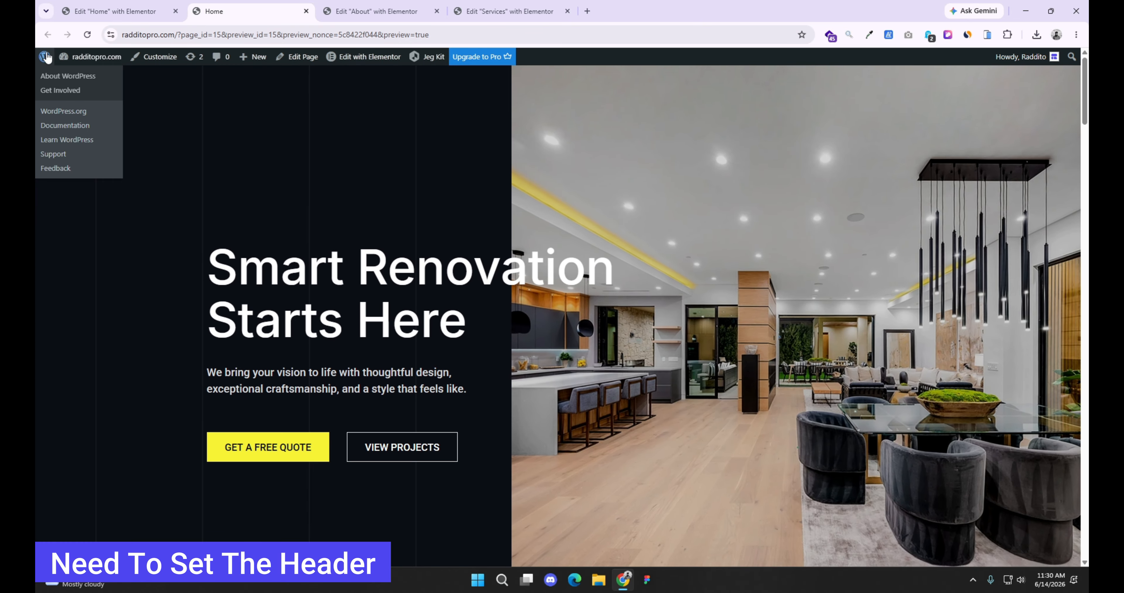
{"action": "left_click", "coordinate": [46, 57]}
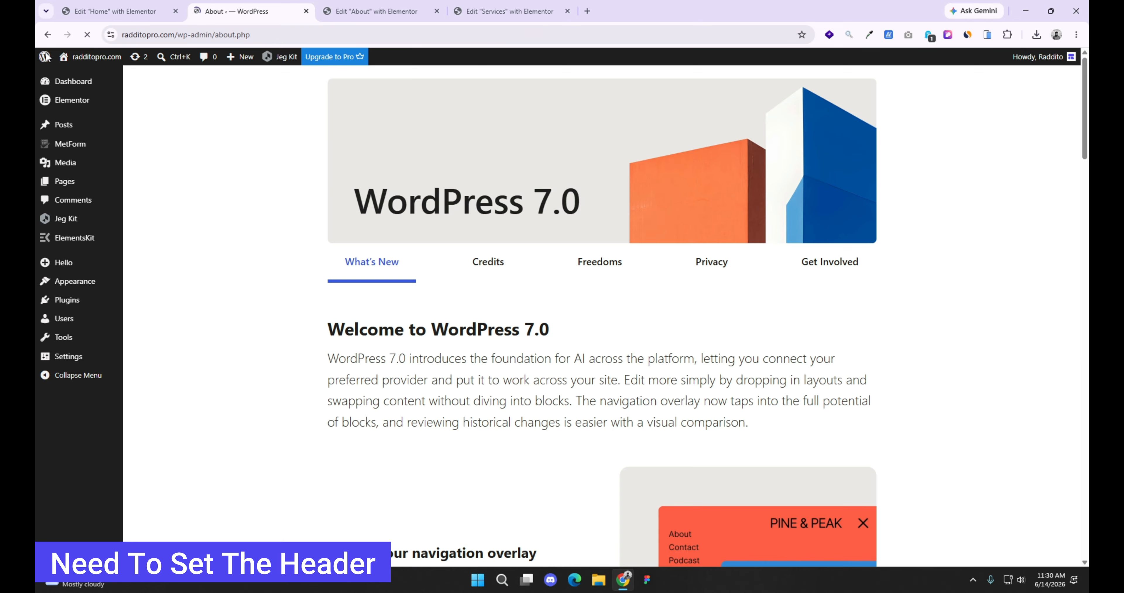
{"action": "right_click", "coordinate": [272, 5]}
{"action": "left_click", "coordinate": [314, 227]}
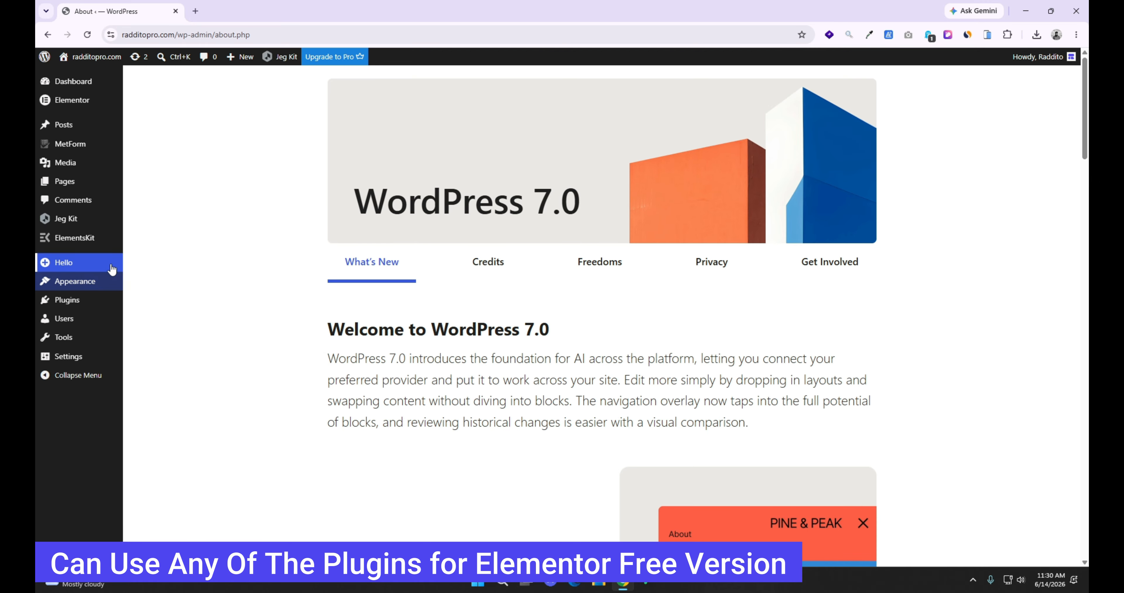
Step: Open the Header templates section in Jeg Kit's Theme Builder
{"action": "mouse_move", "coordinate": [84, 248]}
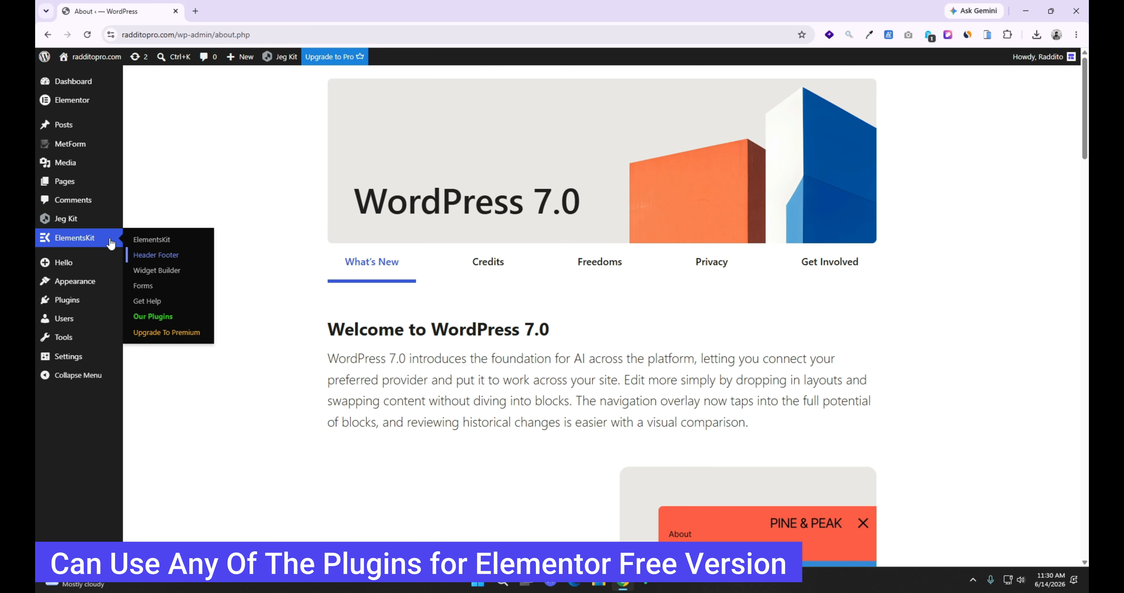
{"action": "mouse_move", "coordinate": [72, 222]}
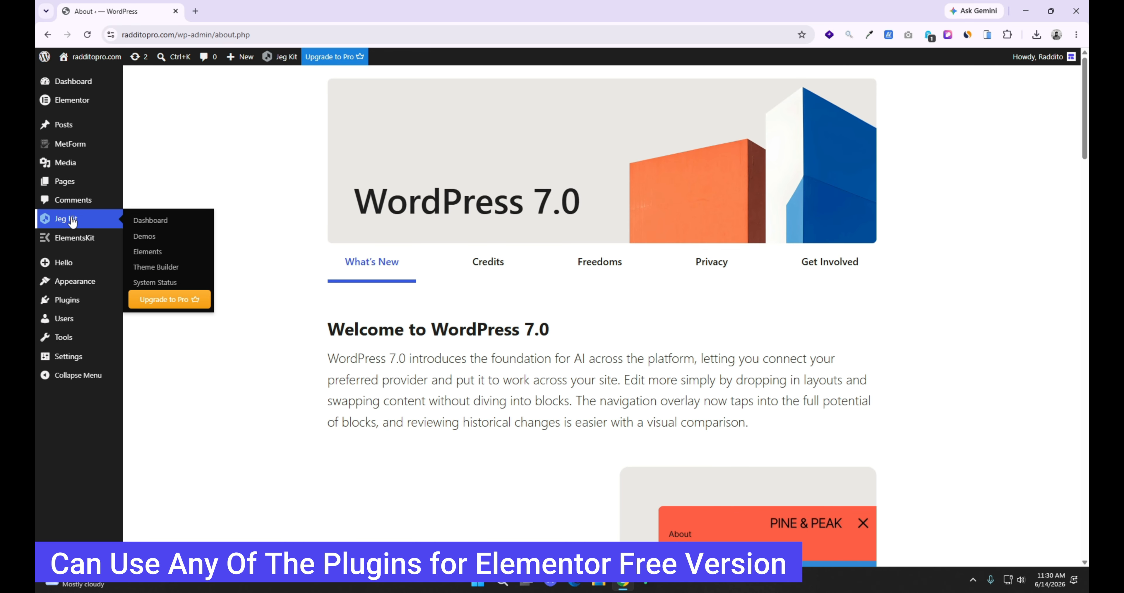
{"action": "left_click", "coordinate": [163, 271]}
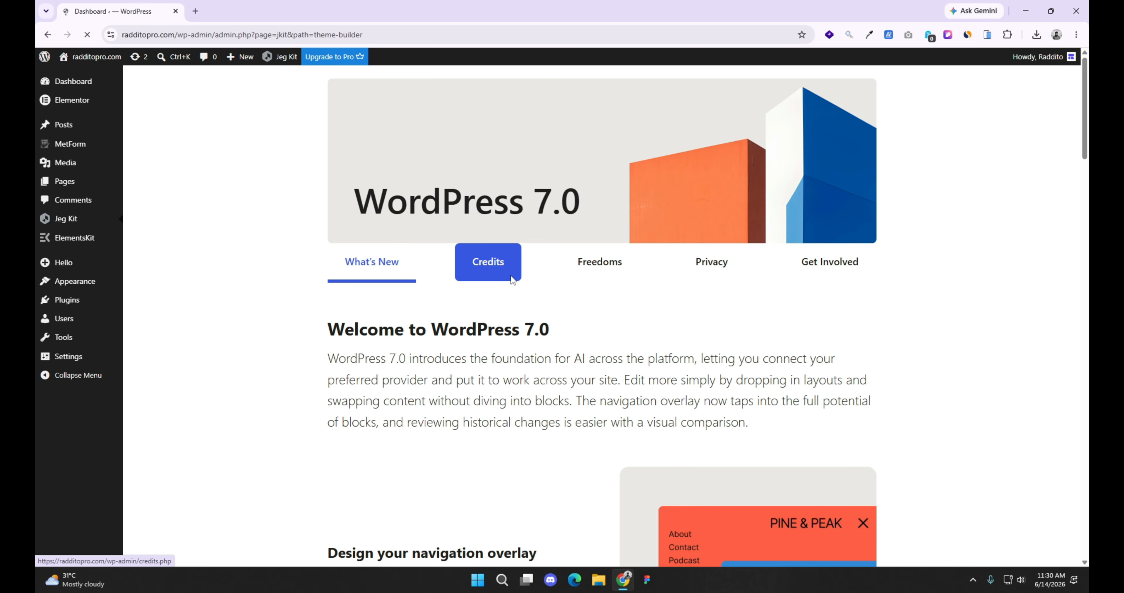
{"action": "scroll", "coordinate": [510, 288], "scroll_direction": "down", "scroll_amount": 1}
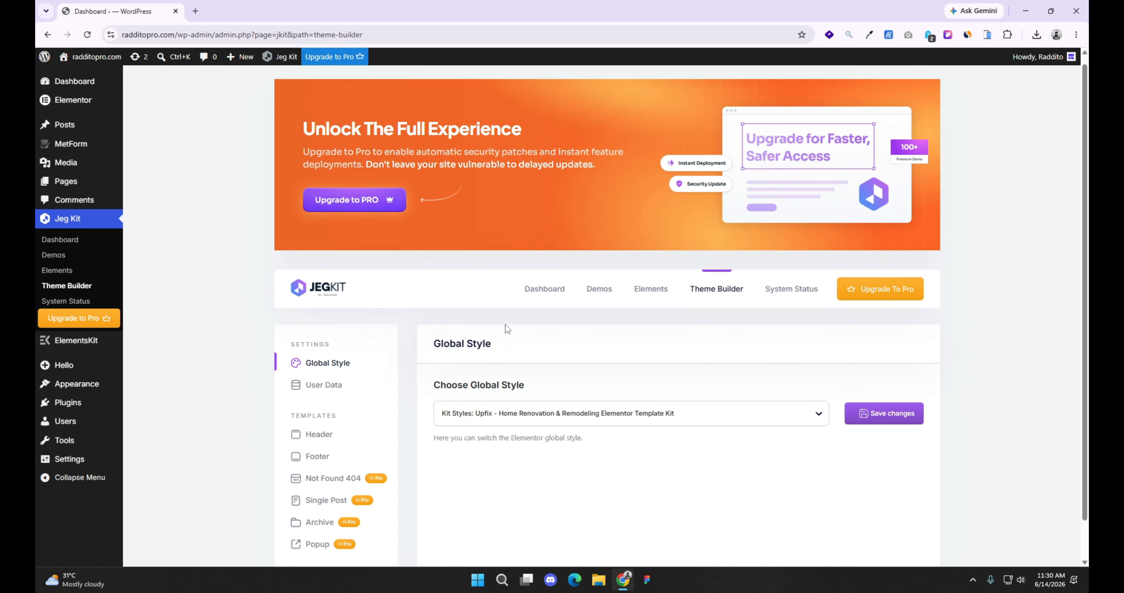
{"action": "left_click", "coordinate": [315, 397]}
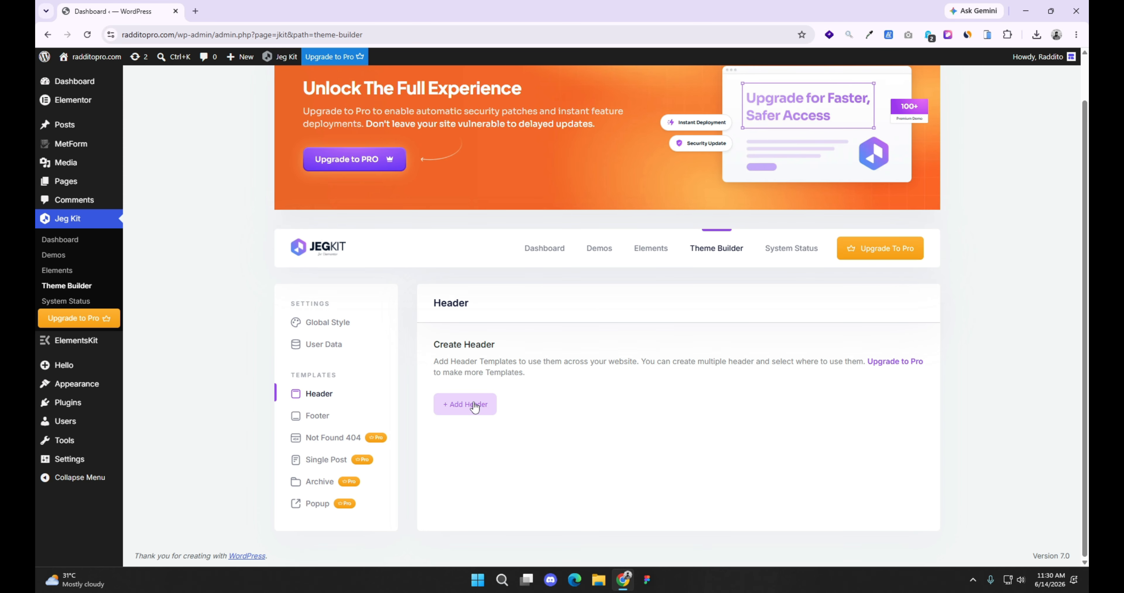
Step: Create a header template titled Header with a display condition for All Site
{"action": "left_click", "coordinate": [476, 405]}
{"action": "left_click", "coordinate": [490, 177]}
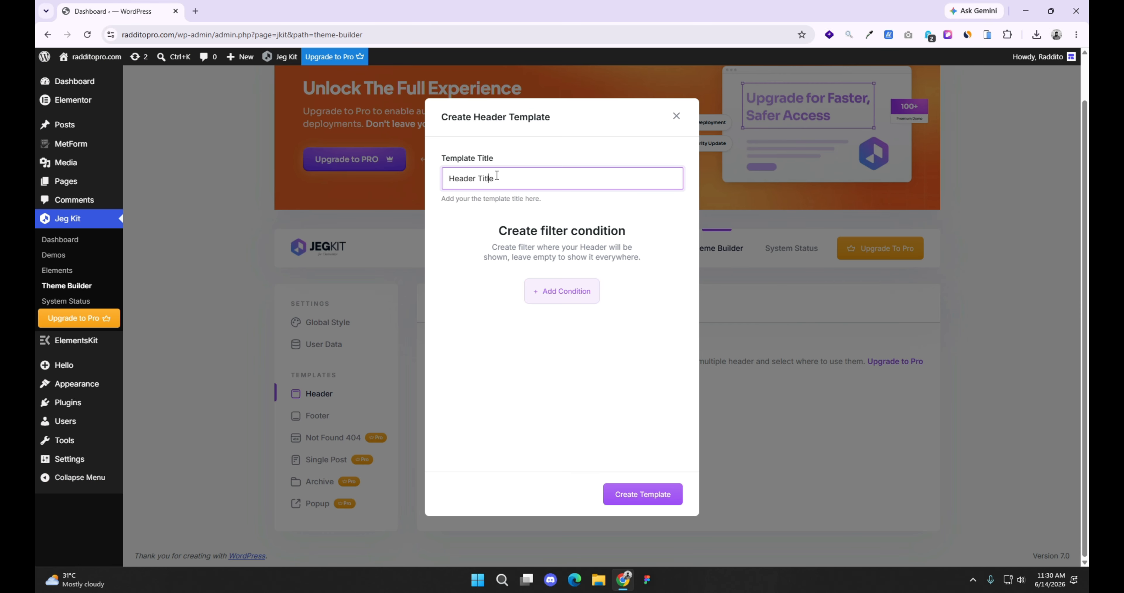
{"action": "left_click", "coordinate": [560, 291]}
{"action": "left_click", "coordinate": [458, 236]}
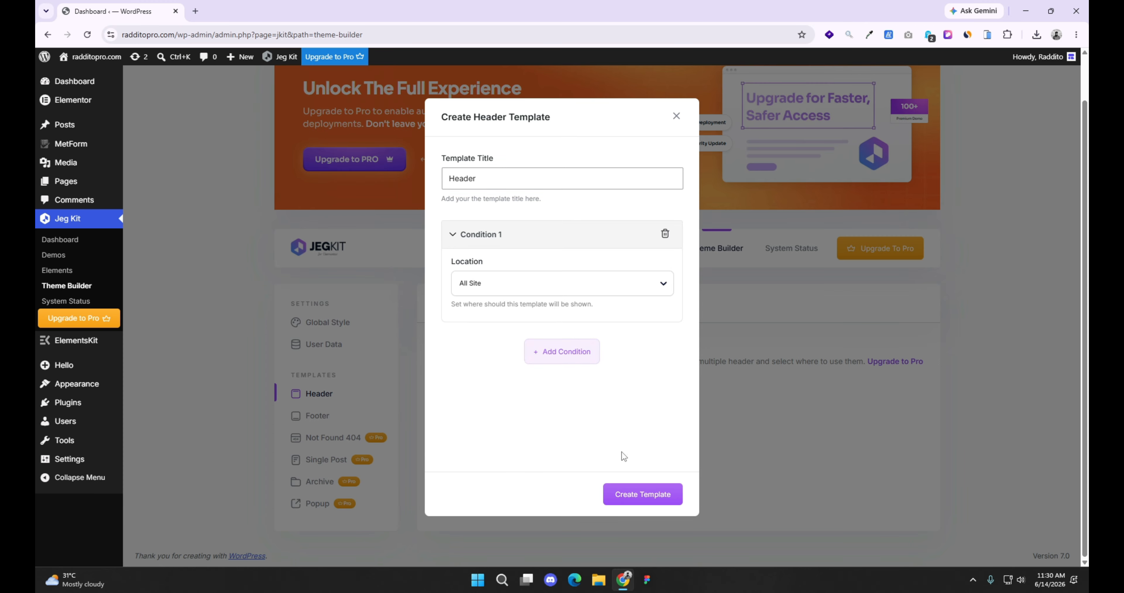
{"action": "left_click", "coordinate": [637, 494]}
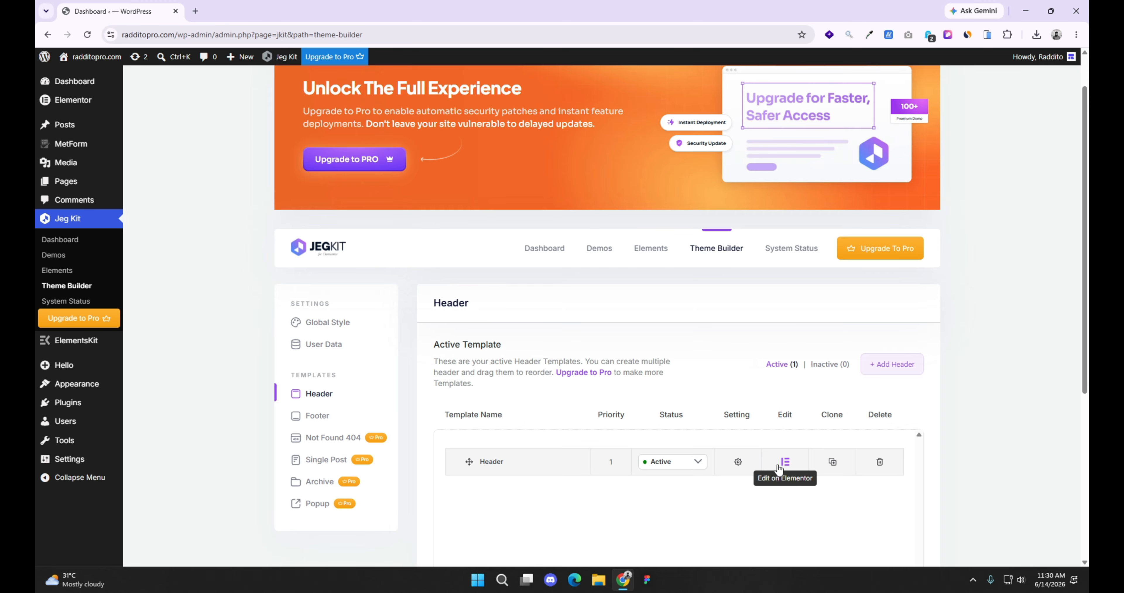
Step: Open the Header template in Elementor and insert Header v1 from the installed Upfix kit
{"action": "left_click", "coordinate": [778, 466]}
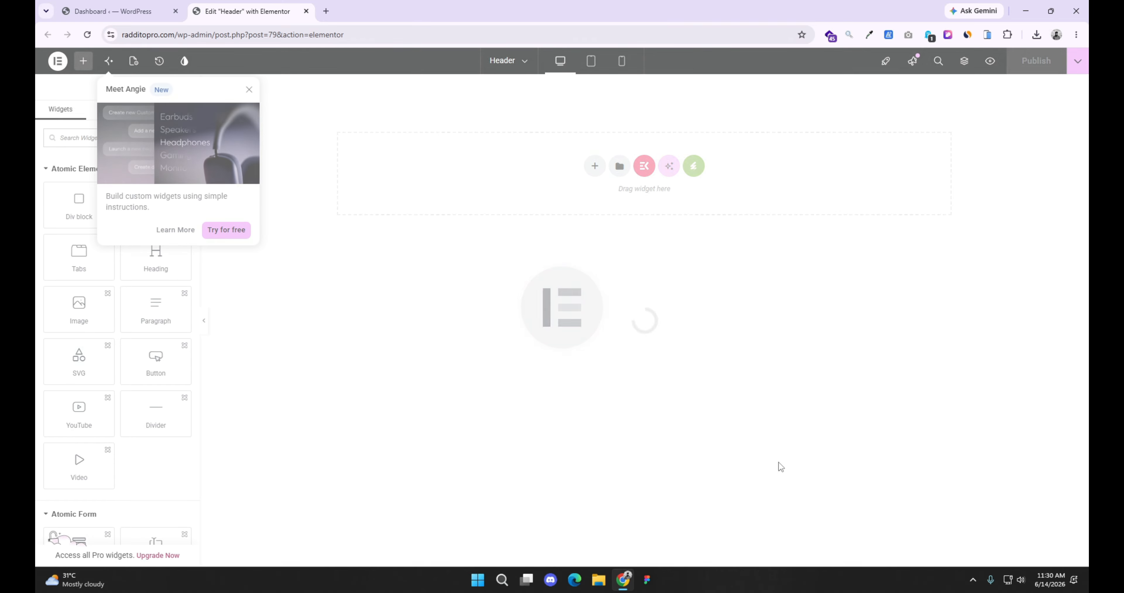
{"action": "left_click", "coordinate": [694, 165]}
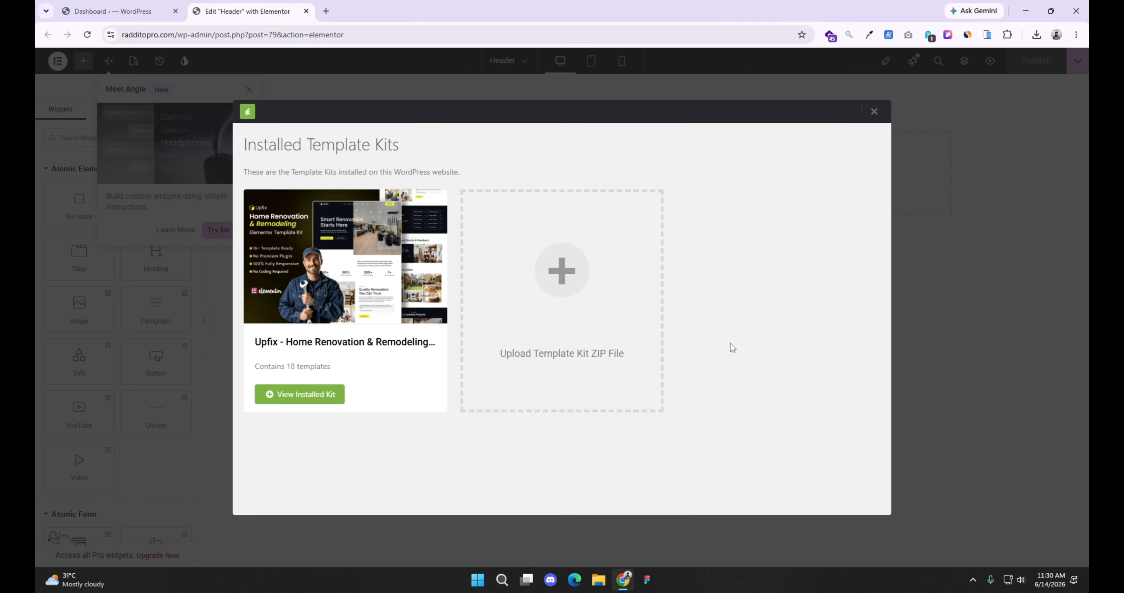
{"action": "scroll", "coordinate": [703, 339], "scroll_direction": "down", "scroll_amount": 10}
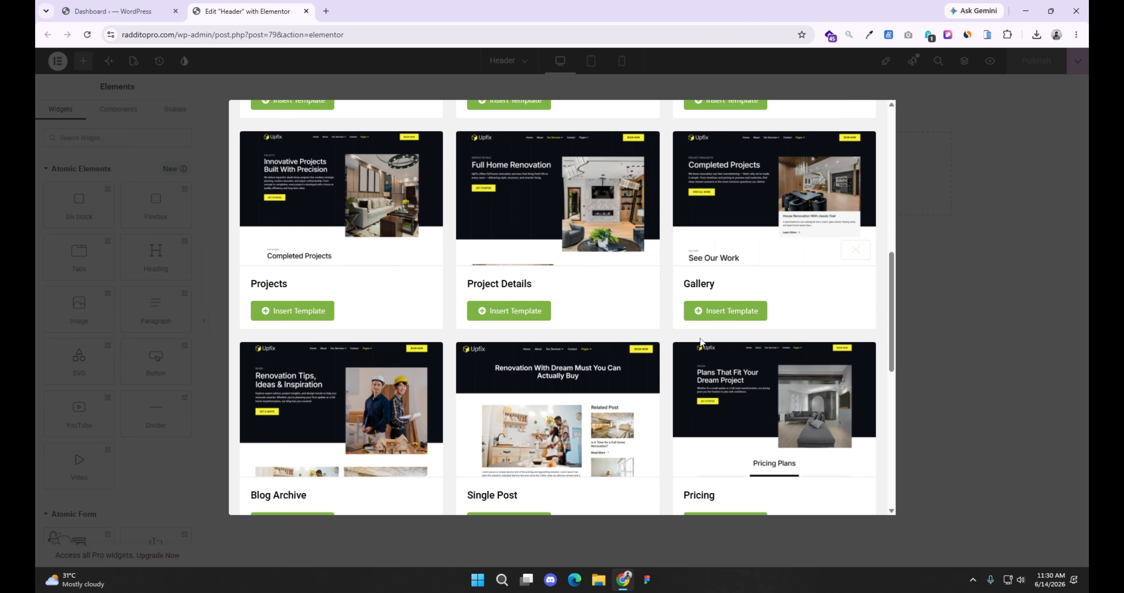
{"action": "scroll", "coordinate": [704, 335], "scroll_direction": "down", "scroll_amount": 4}
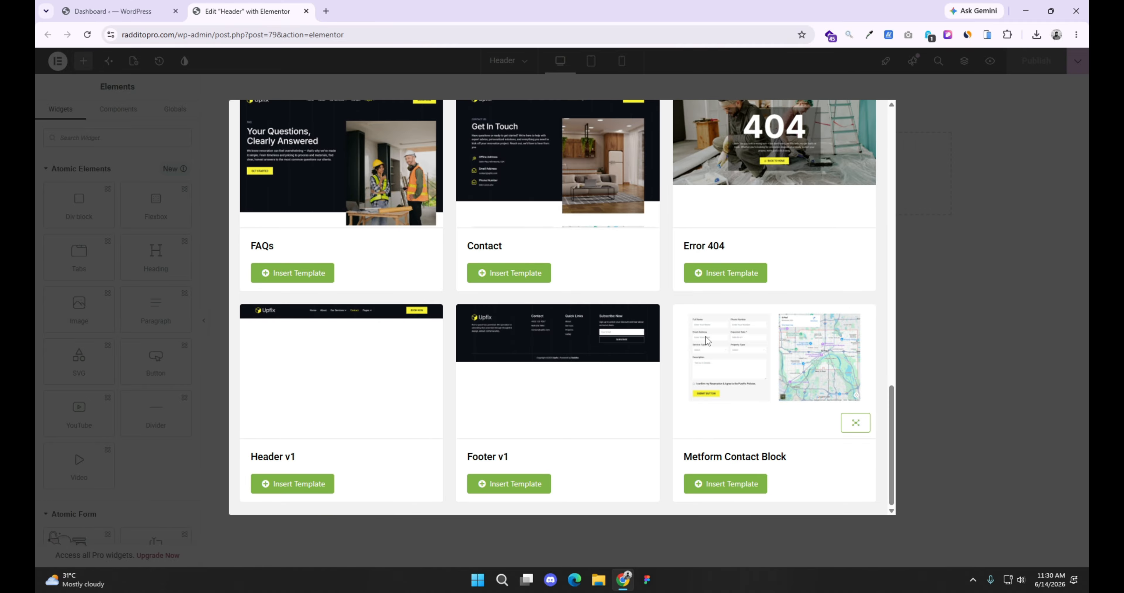
{"action": "left_click", "coordinate": [283, 485]}
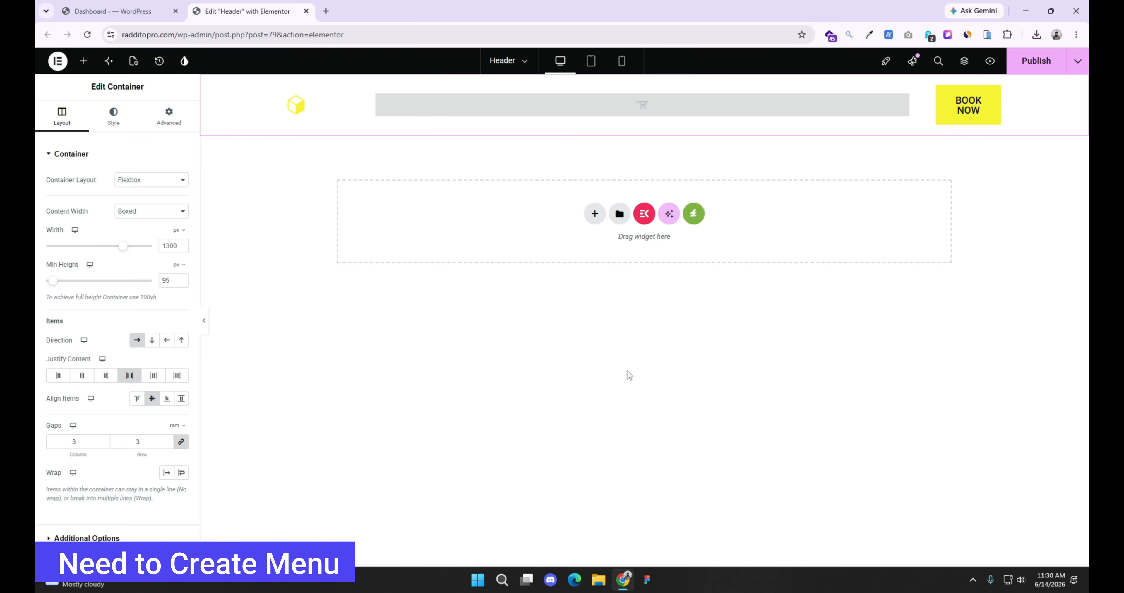
Step: Check the header's nav menu widget settings, and create a WordPress menu named Primary Menu
{"action": "left_click", "coordinate": [648, 105]}
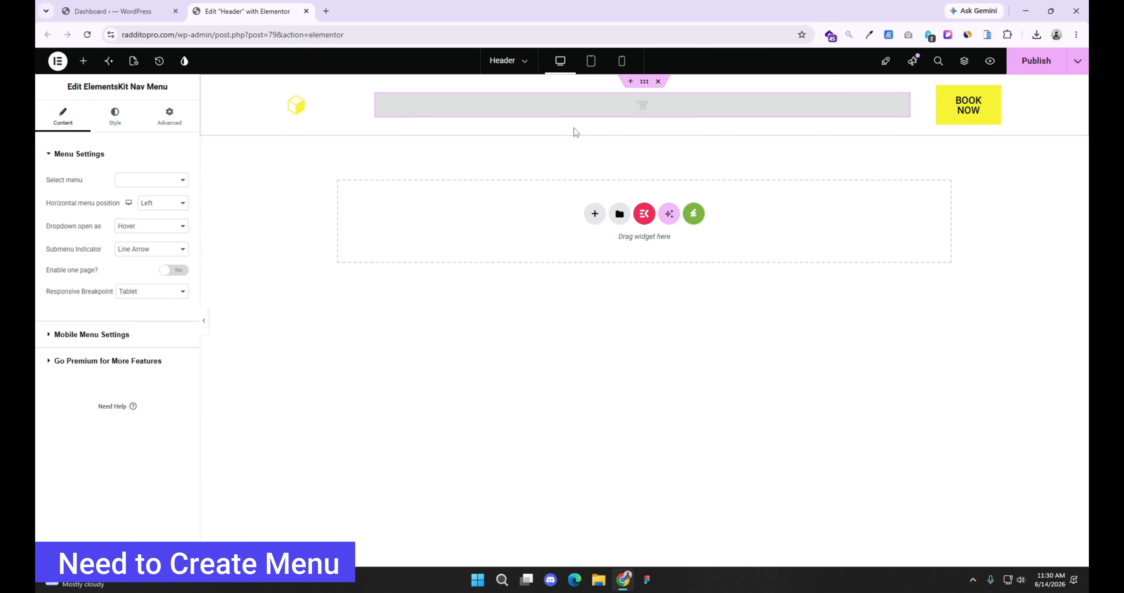
{"action": "left_click", "coordinate": [112, 11]}
{"action": "mouse_move", "coordinate": [77, 391]}
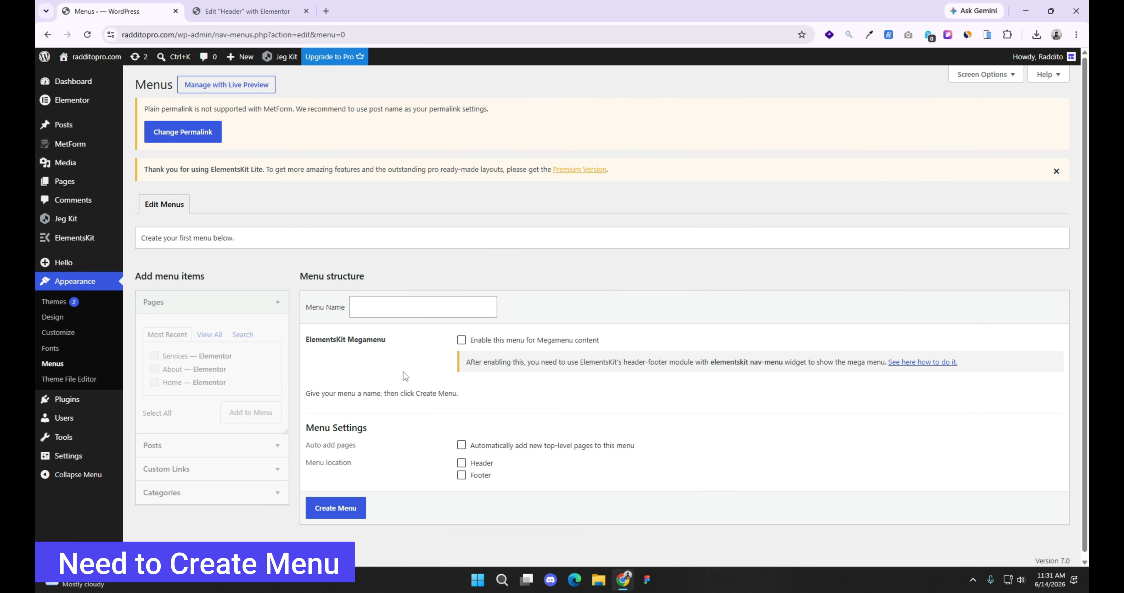
{"action": "left_click", "coordinate": [429, 306]}
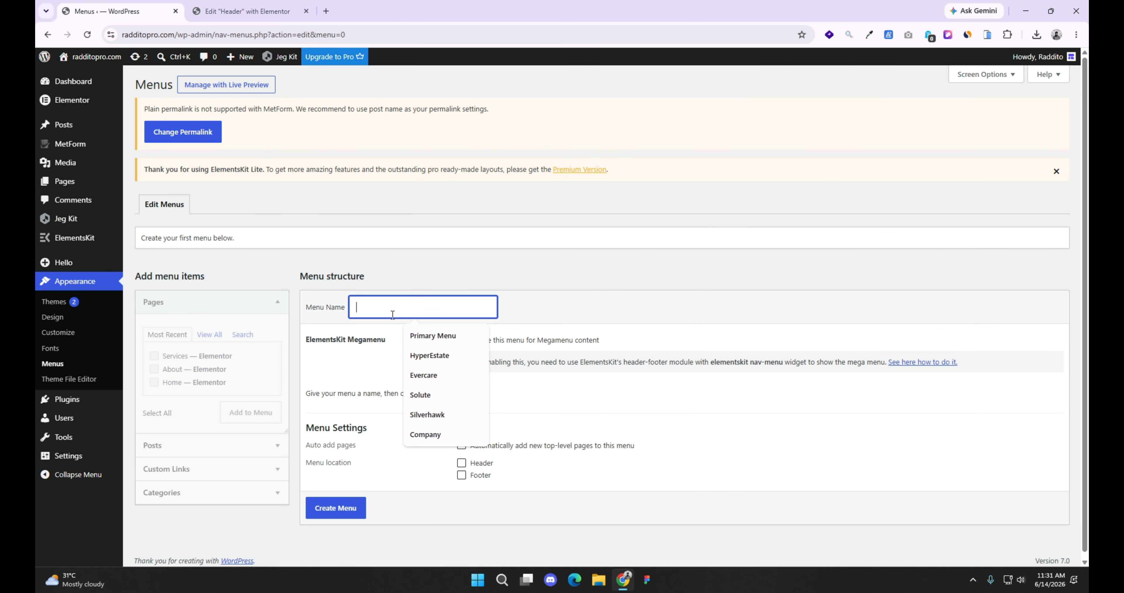
{"action": "left_click", "coordinate": [422, 336]}
{"action": "left_click", "coordinate": [347, 509]}
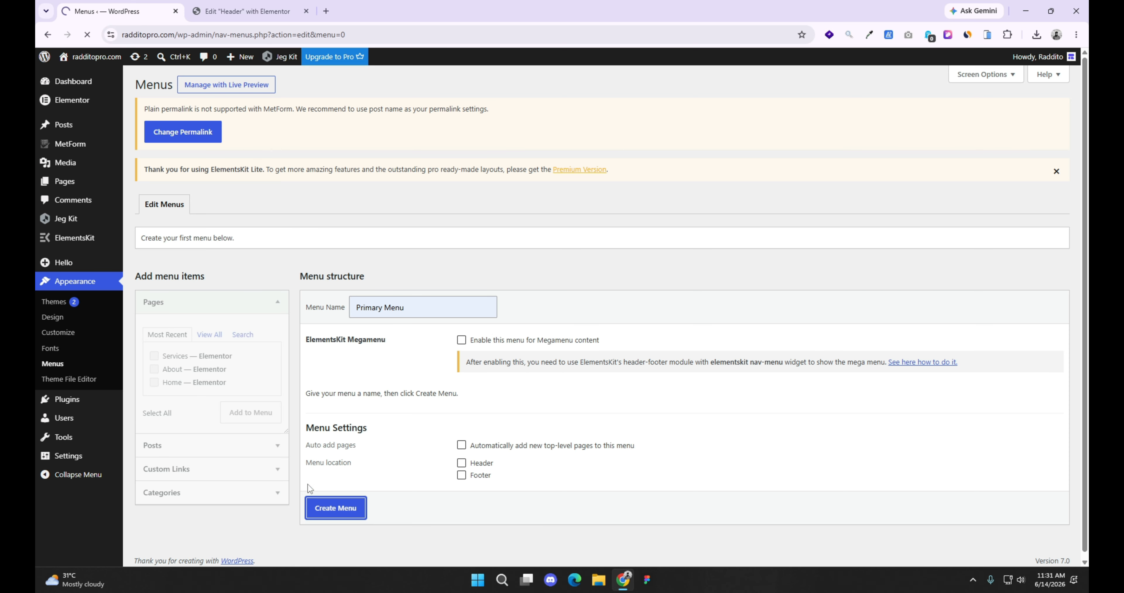
Step: Add all three pages to Primary Menu in the order Home, About, Services, and save the menu
{"action": "left_click", "coordinate": [147, 413]}
{"action": "left_click", "coordinate": [258, 417]}
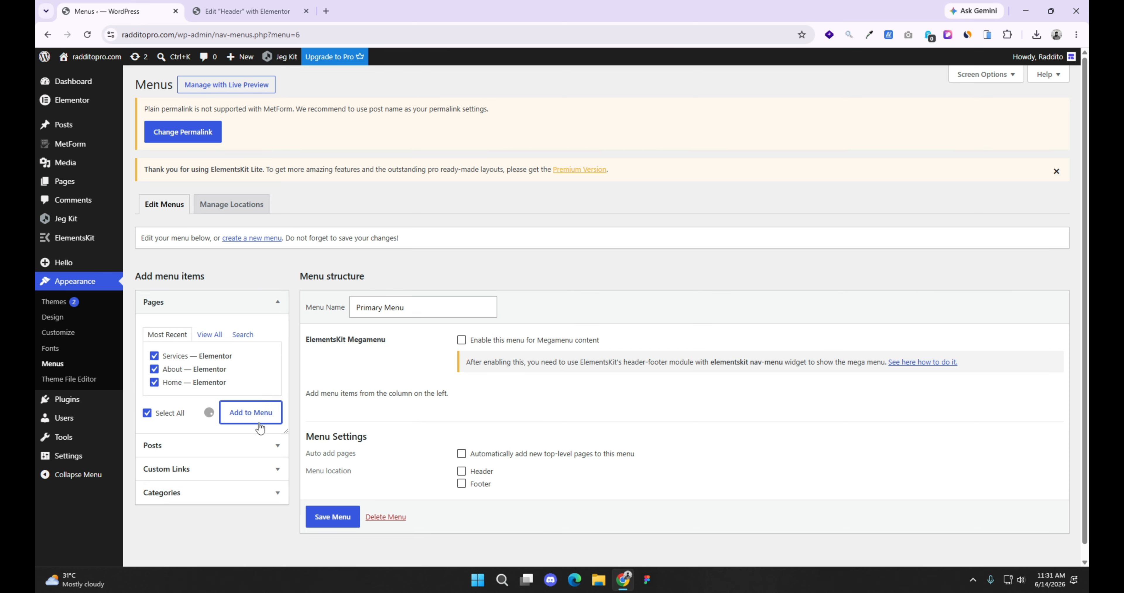
{"action": "left_click_drag", "start_coordinate": [349, 508], "coordinate": [338, 475]}
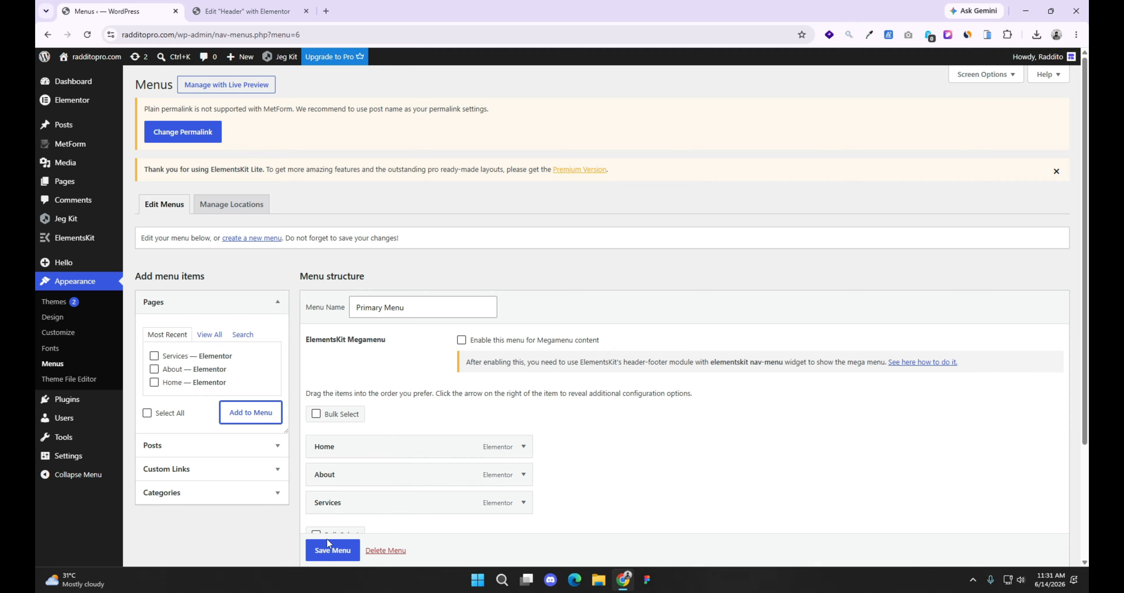
{"action": "left_click", "coordinate": [329, 545]}
Step: Publish the Header template, and open its nav menu widget for editing in the reloaded editor
{"action": "left_click", "coordinate": [281, 12]}
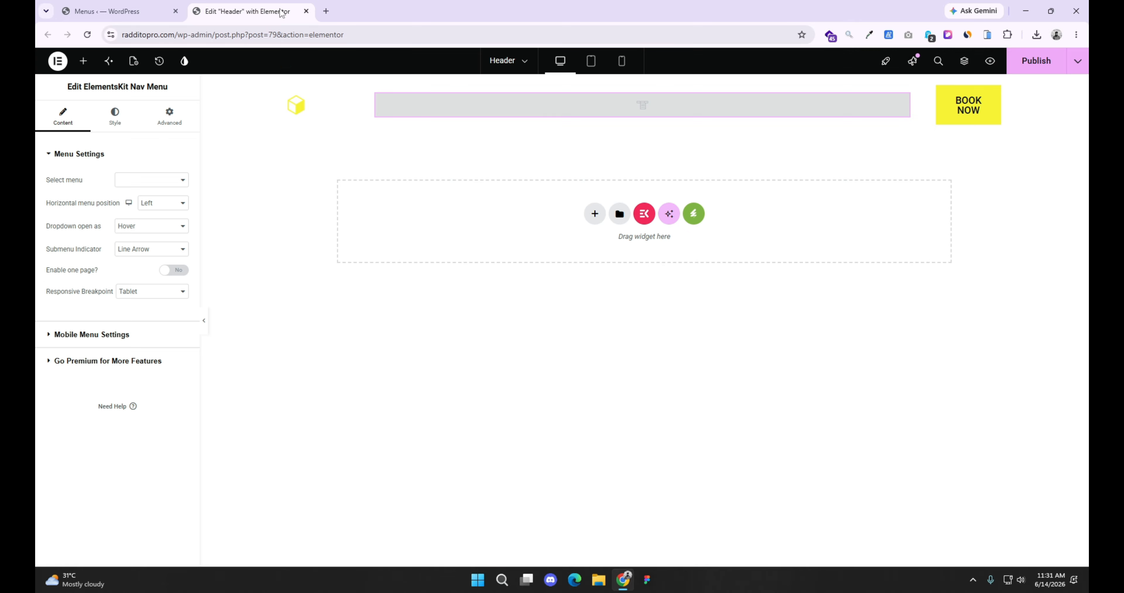
{"action": "left_click", "coordinate": [1036, 61]}
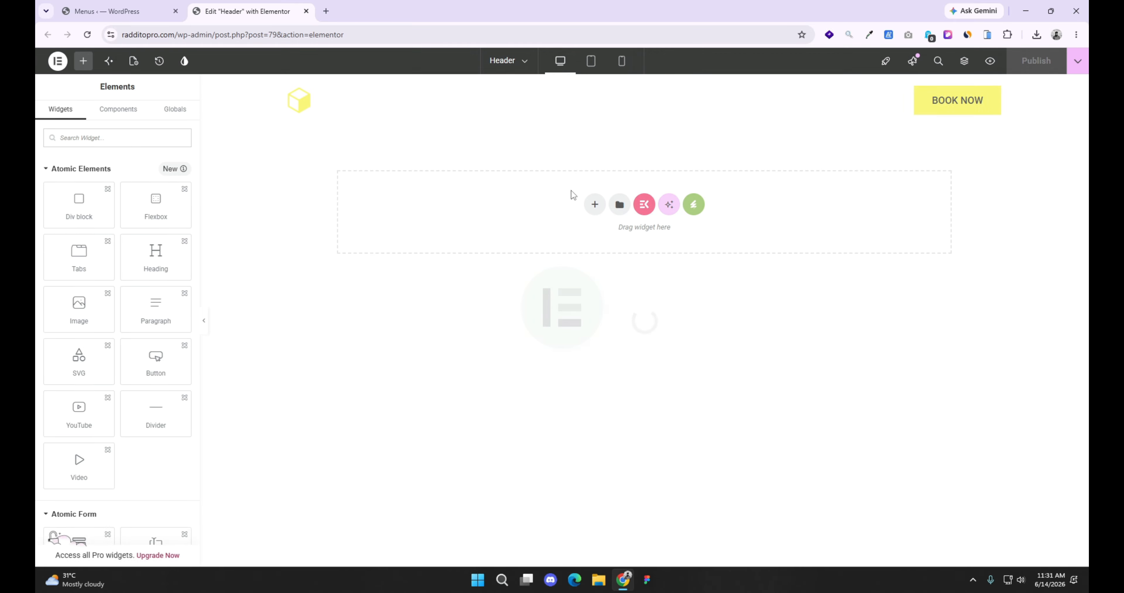
{"action": "left_click", "coordinate": [609, 105]}
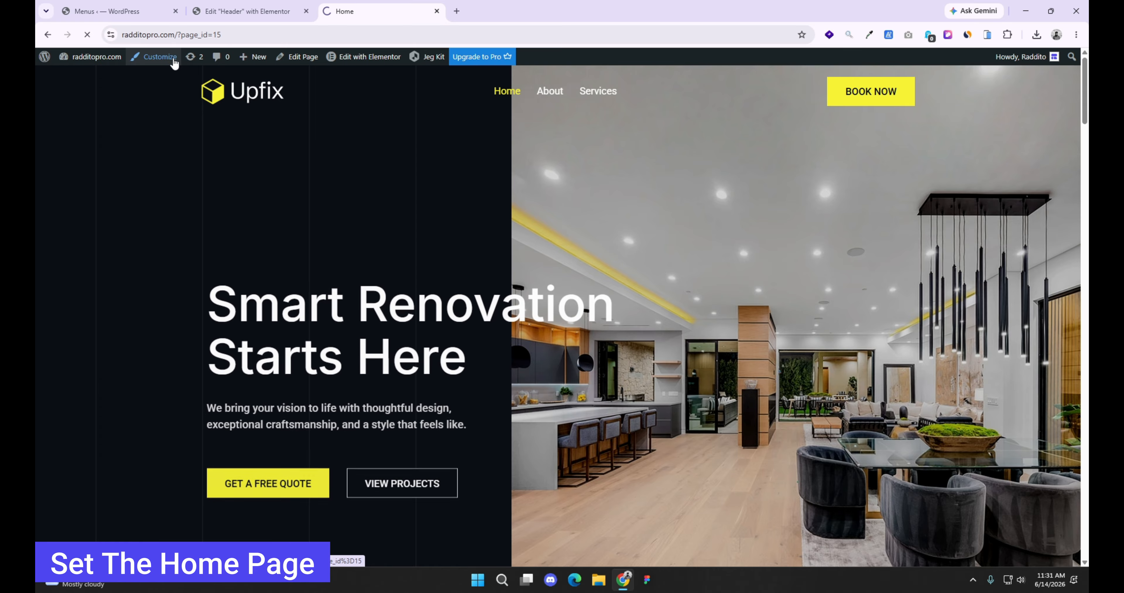
Step: Set the site's homepage to display a static page, choose Home as that page, and publish the change
{"action": "left_click", "coordinate": [173, 61]}
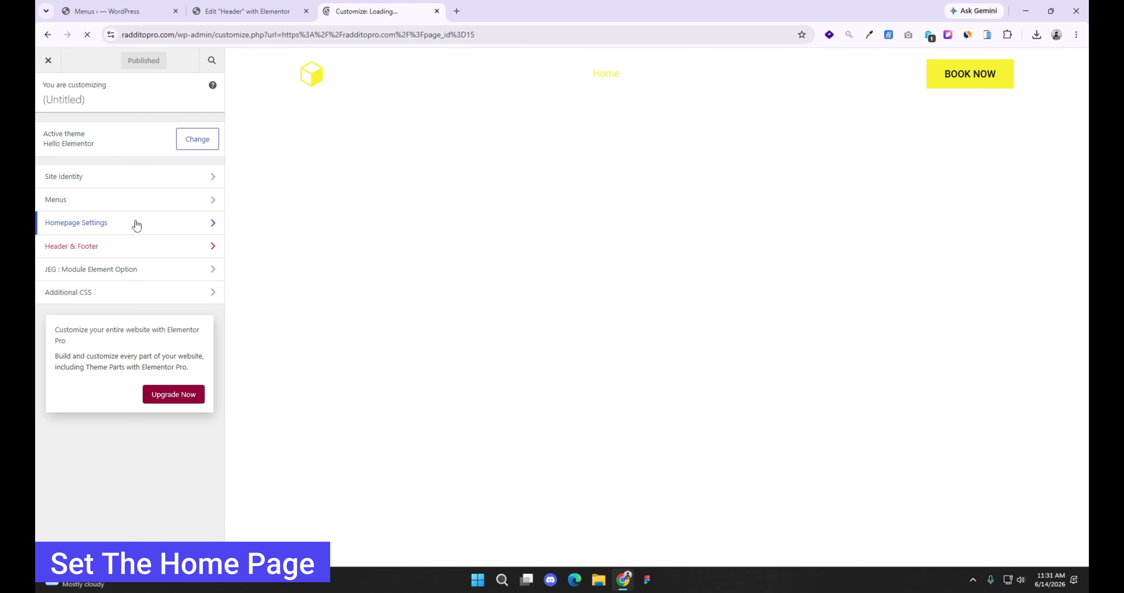
{"action": "left_click", "coordinate": [136, 223]}
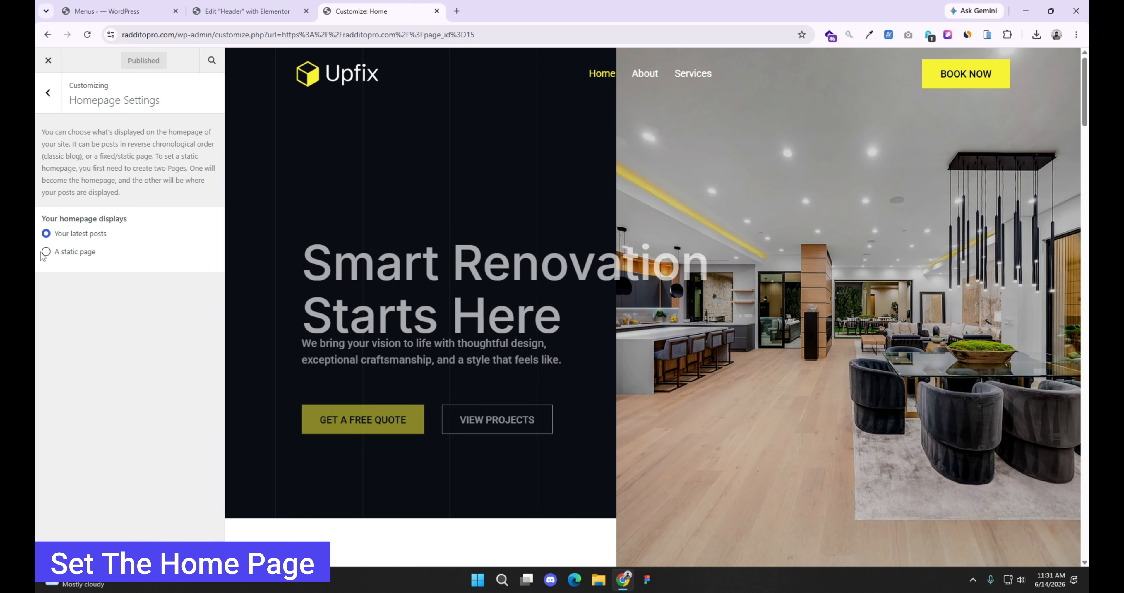
{"action": "left_click", "coordinate": [46, 252]}
{"action": "left_click", "coordinate": [93, 306]}
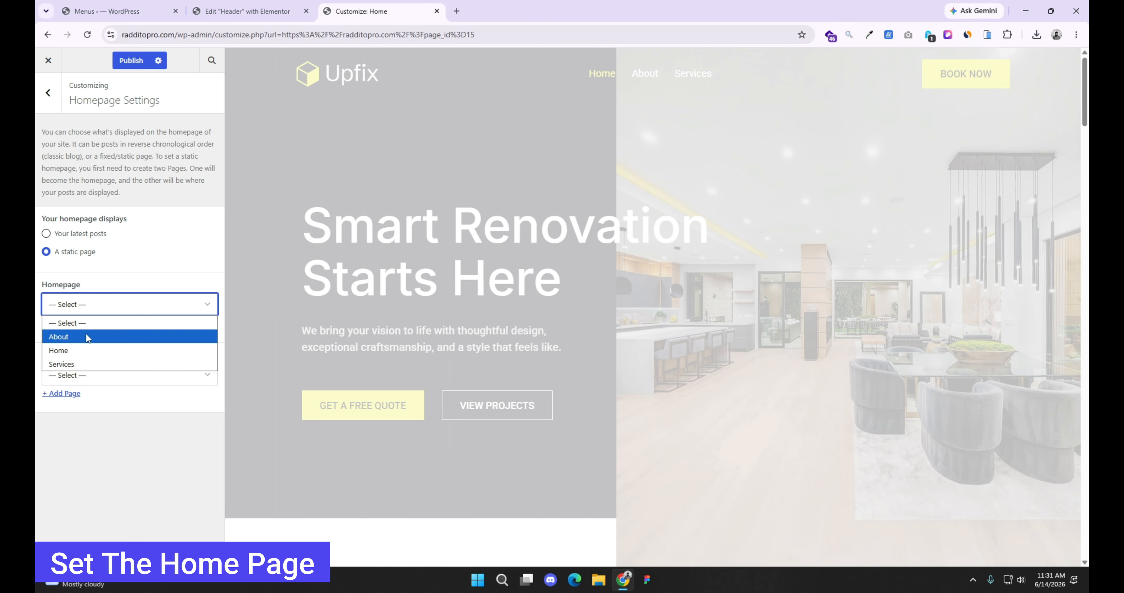
{"action": "left_click", "coordinate": [82, 349]}
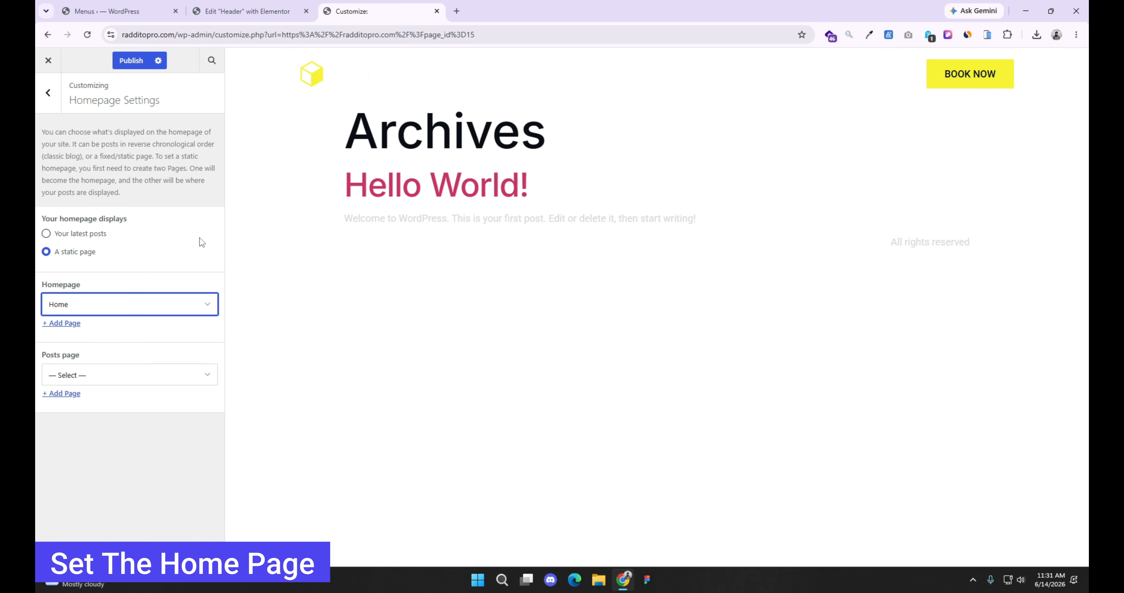
{"action": "left_click", "coordinate": [137, 61]}
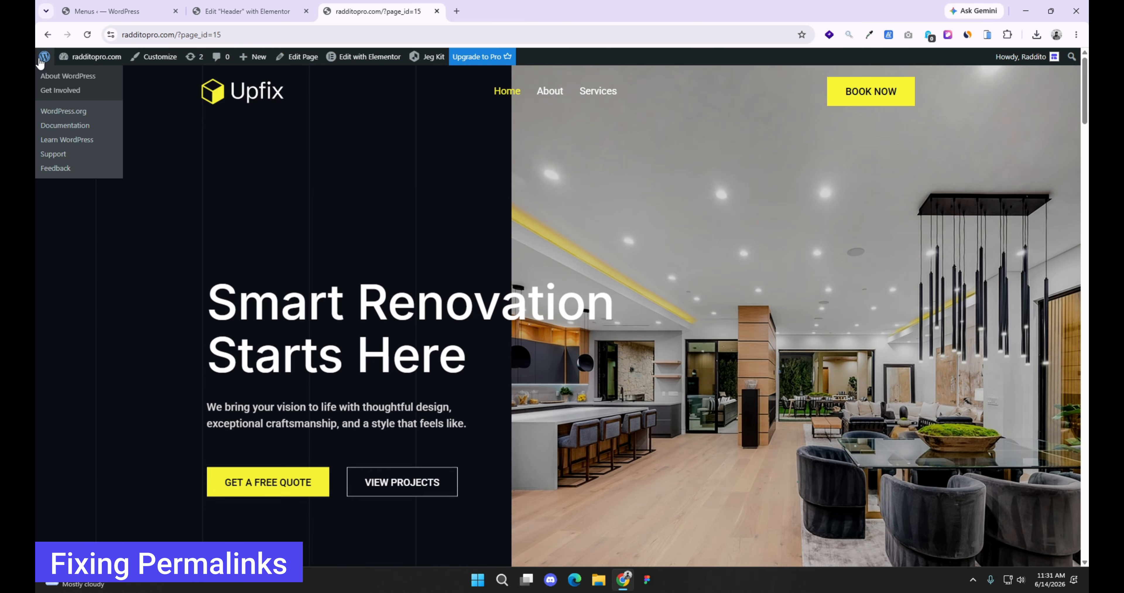
Step: Change the site's permalink structure to Post name in the WordPress permalink settings and save the changes
{"action": "left_click", "coordinate": [220, 35]}
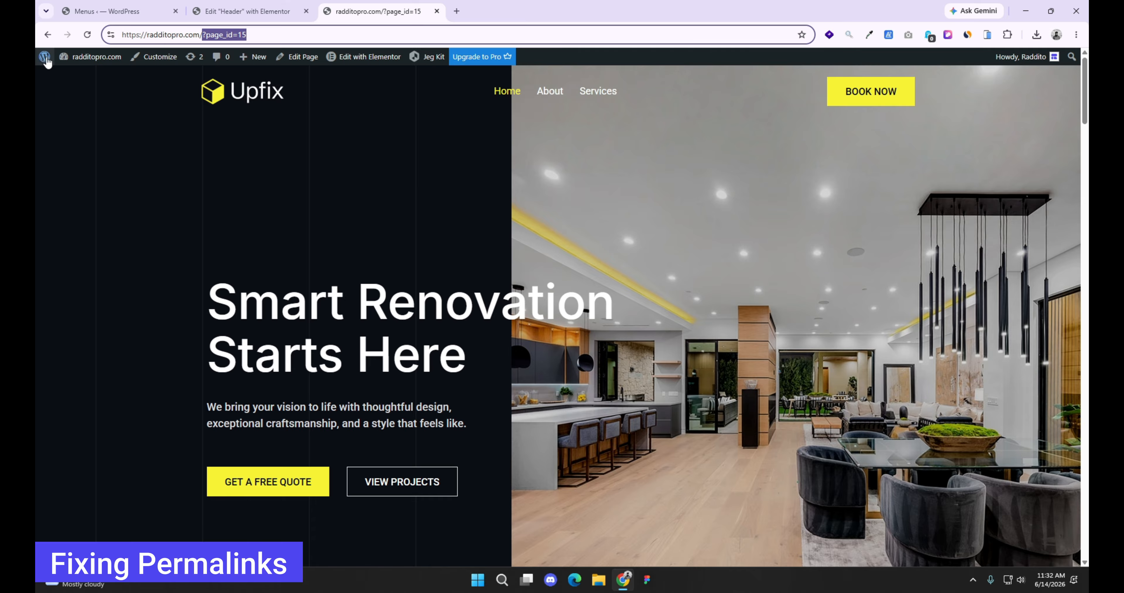
{"action": "key", "text": "Return"}
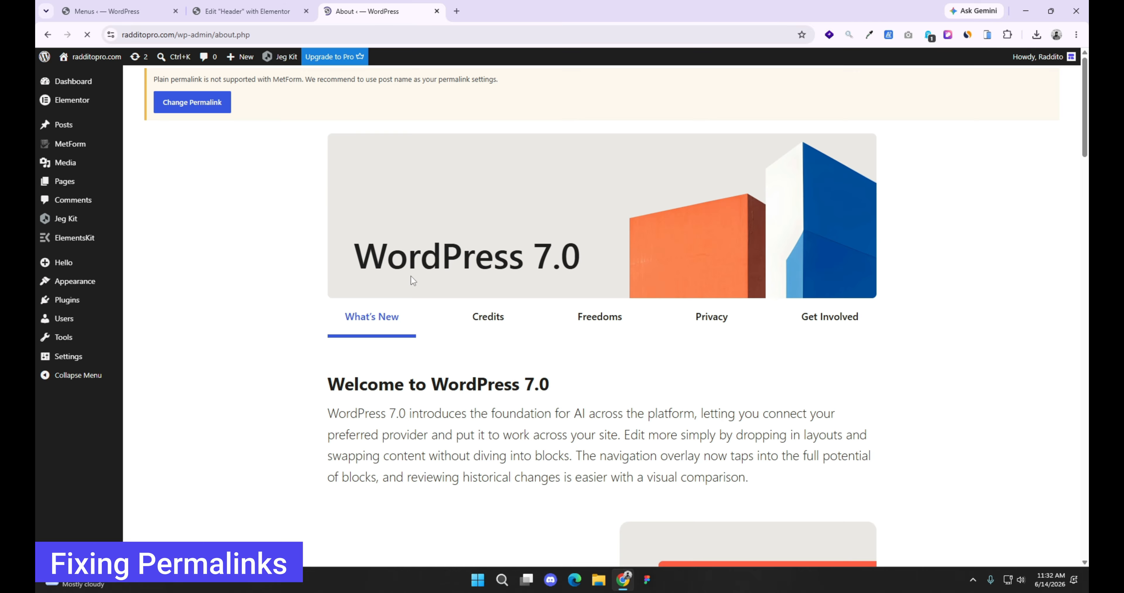
{"action": "mouse_move", "coordinate": [82, 342]}
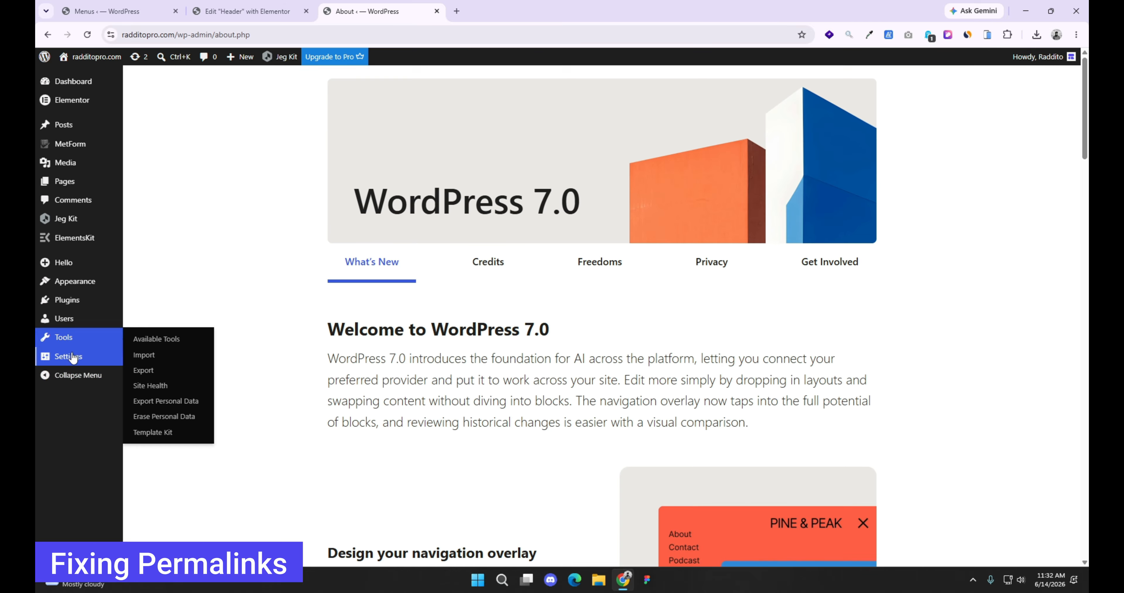
{"action": "mouse_move", "coordinate": [67, 366]}
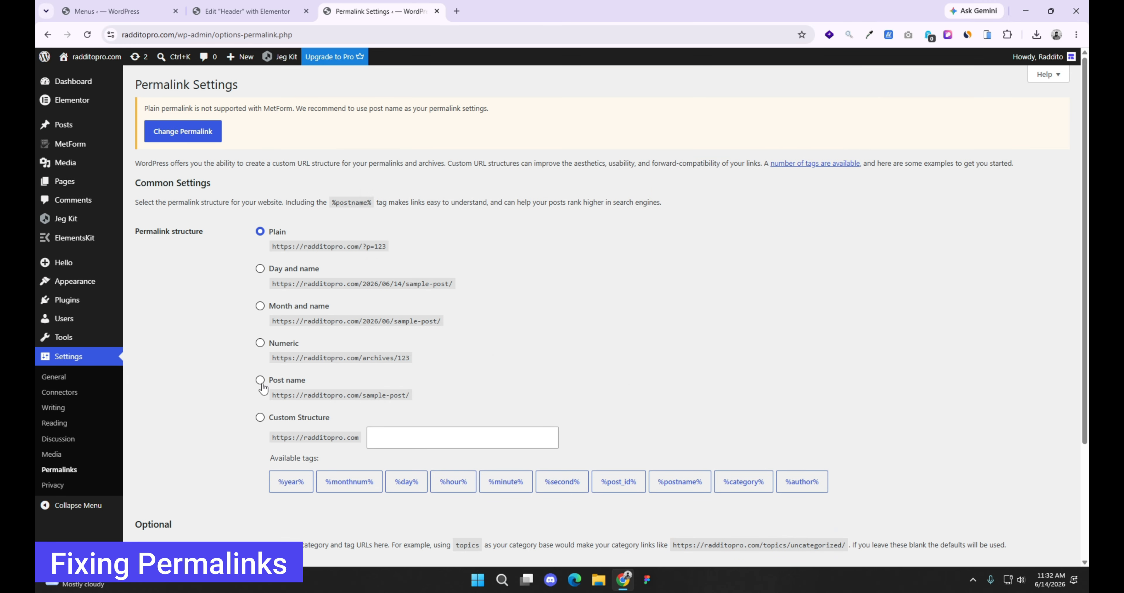
{"action": "left_click", "coordinate": [260, 382]}
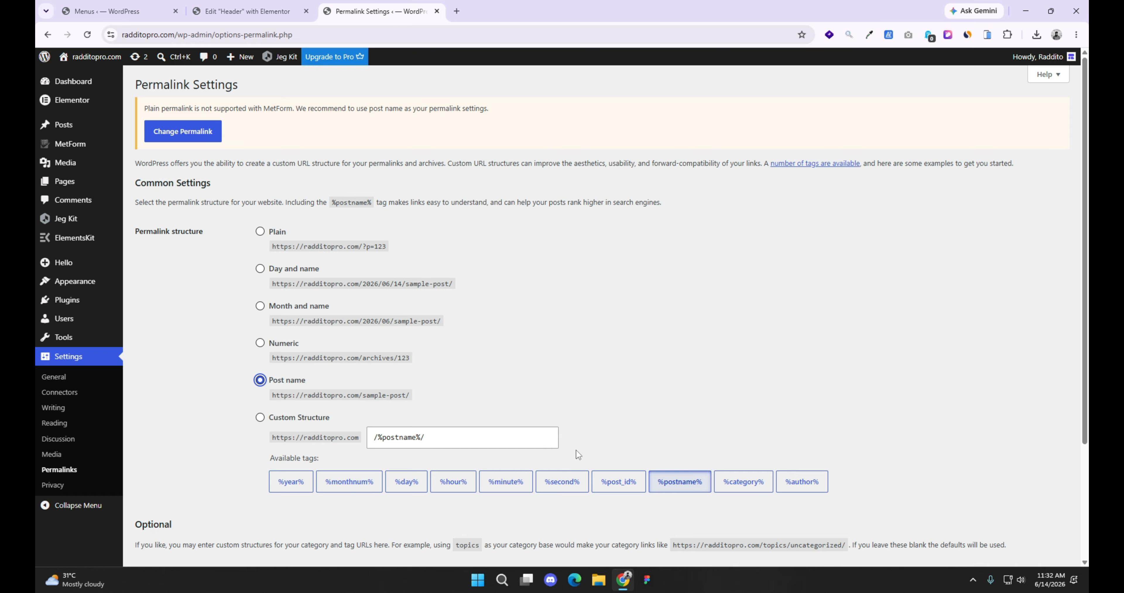
{"action": "scroll", "coordinate": [578, 455], "scroll_direction": "down", "scroll_amount": 3}
{"action": "left_click", "coordinate": [182, 508]}
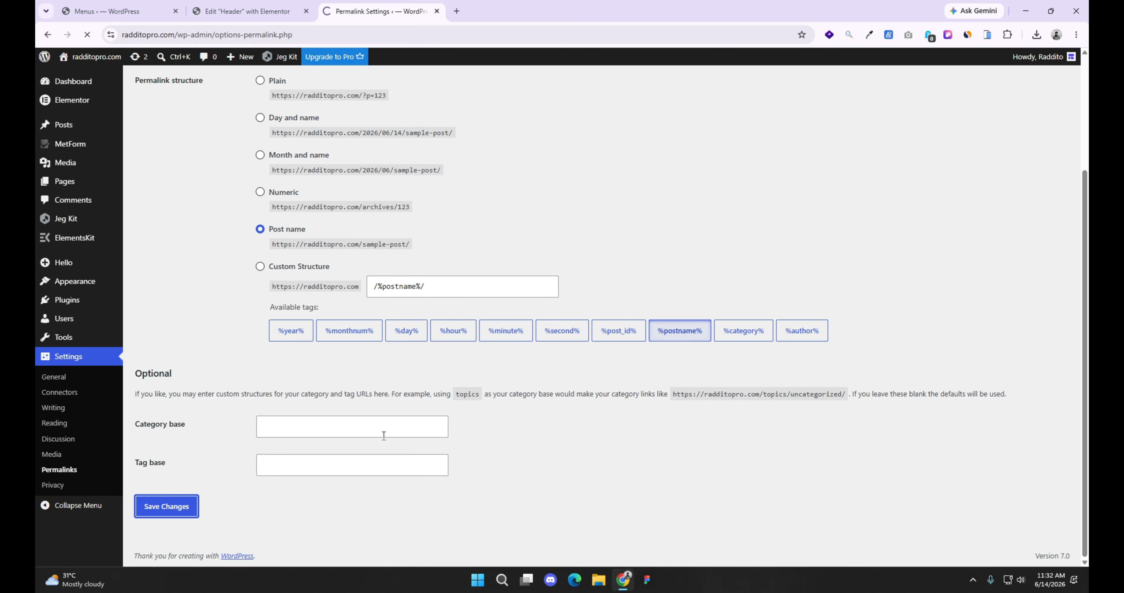
Step: Visit the live site, close the Menus and Header editor tabs, and look through the home page's lower sections
{"action": "mouse_move", "coordinate": [105, 62]}
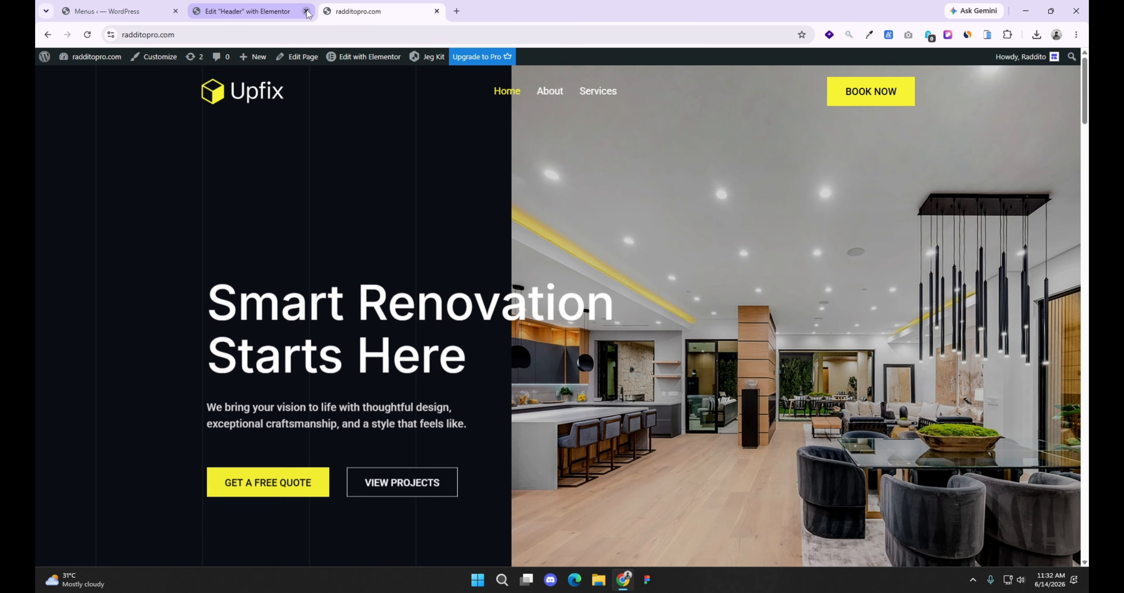
{"action": "left_click", "coordinate": [306, 11]}
{"action": "left_click", "coordinate": [176, 11]}
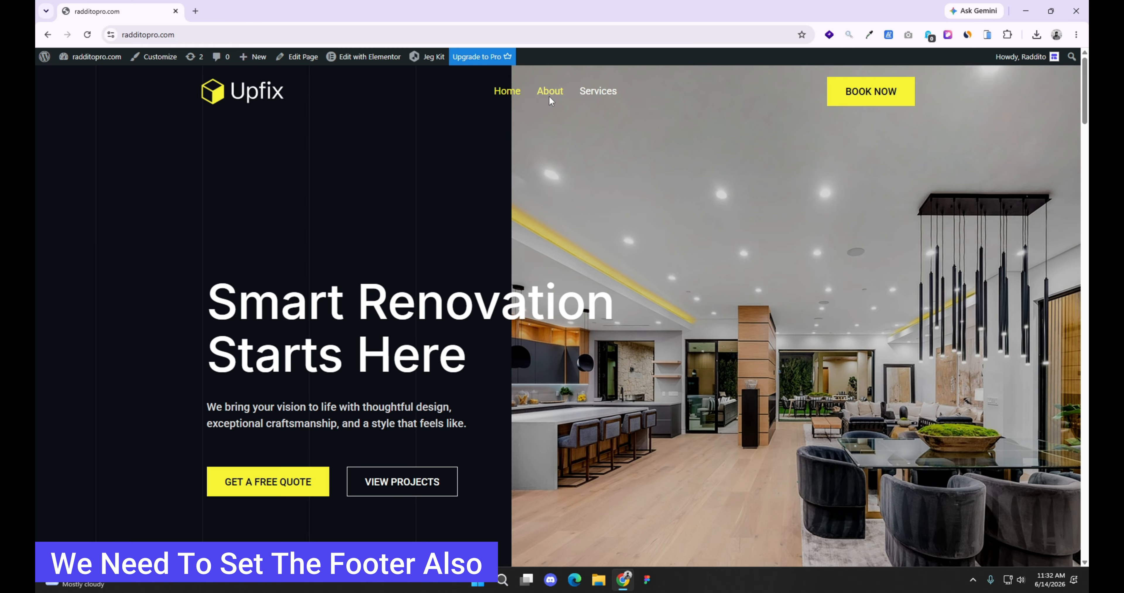
{"action": "scroll", "coordinate": [652, 252], "scroll_direction": "down", "scroll_amount": 20}
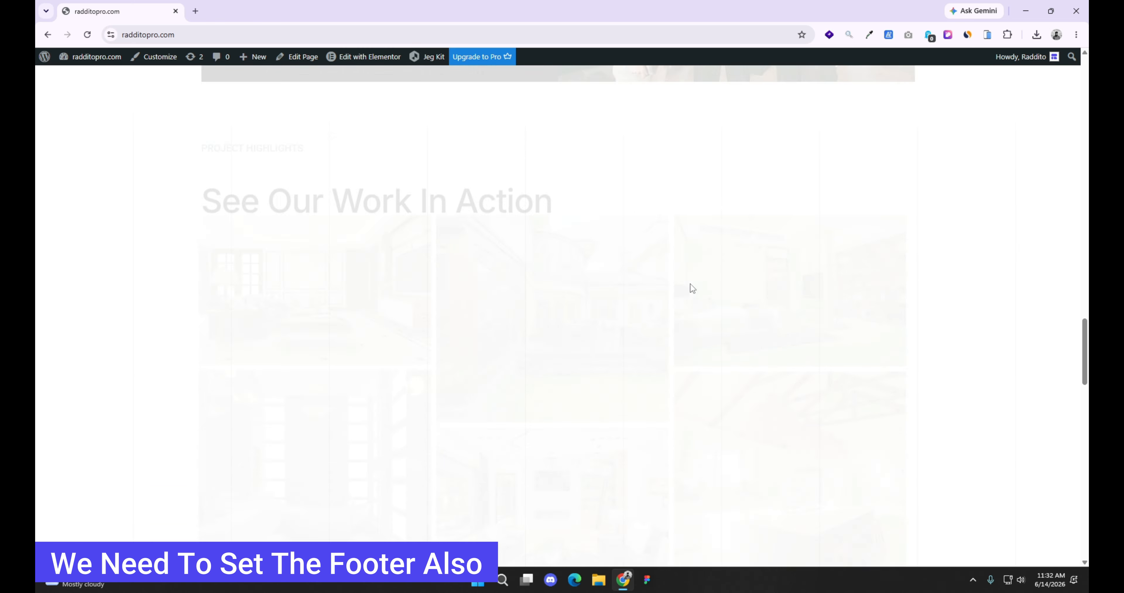
{"action": "scroll", "coordinate": [692, 308], "scroll_direction": "down", "scroll_amount": 5}
{"action": "scroll", "coordinate": [785, 494], "scroll_direction": "up", "scroll_amount": 20}
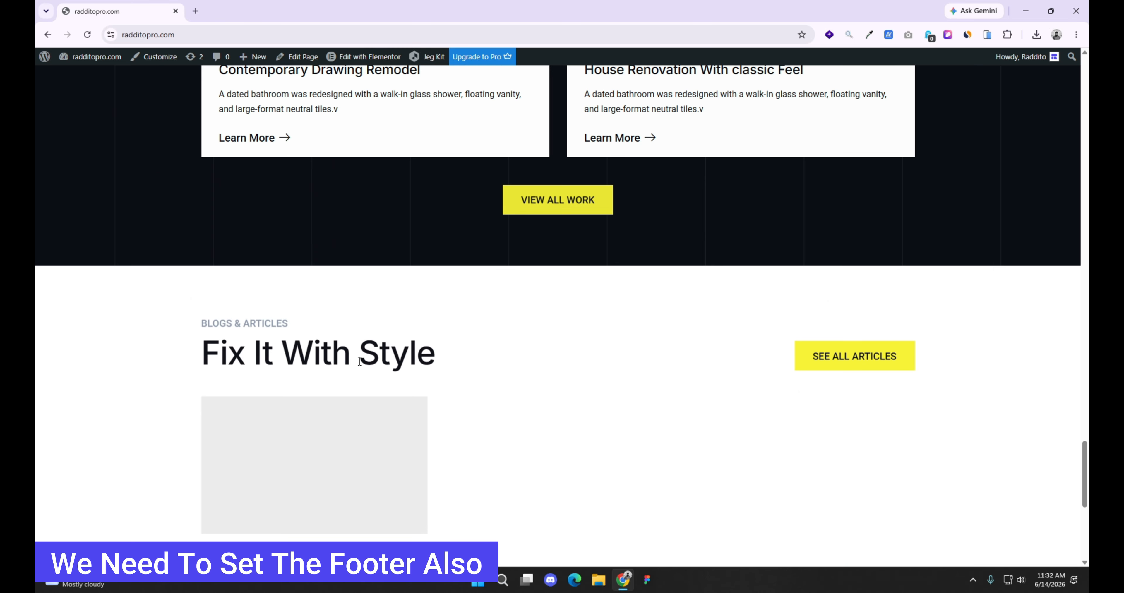
{"action": "scroll", "coordinate": [235, 229], "scroll_direction": "up", "scroll_amount": 5}
Step: Create a Jeg Kit footer template titled Footer with one condition whose location is All Site
{"action": "left_click", "coordinate": [42, 58]}
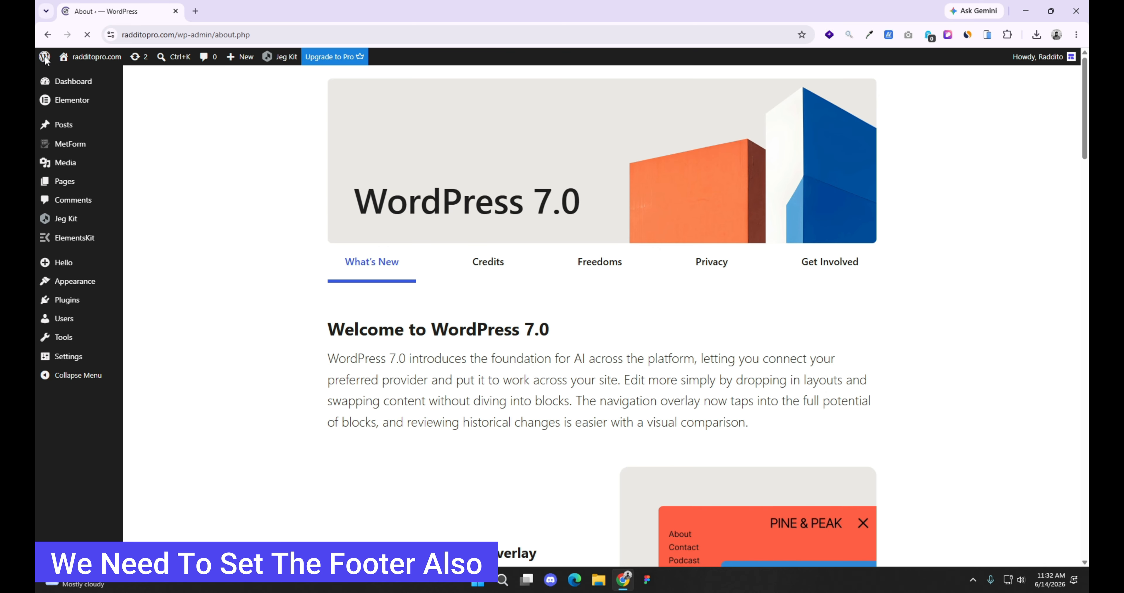
{"action": "mouse_move", "coordinate": [77, 224]}
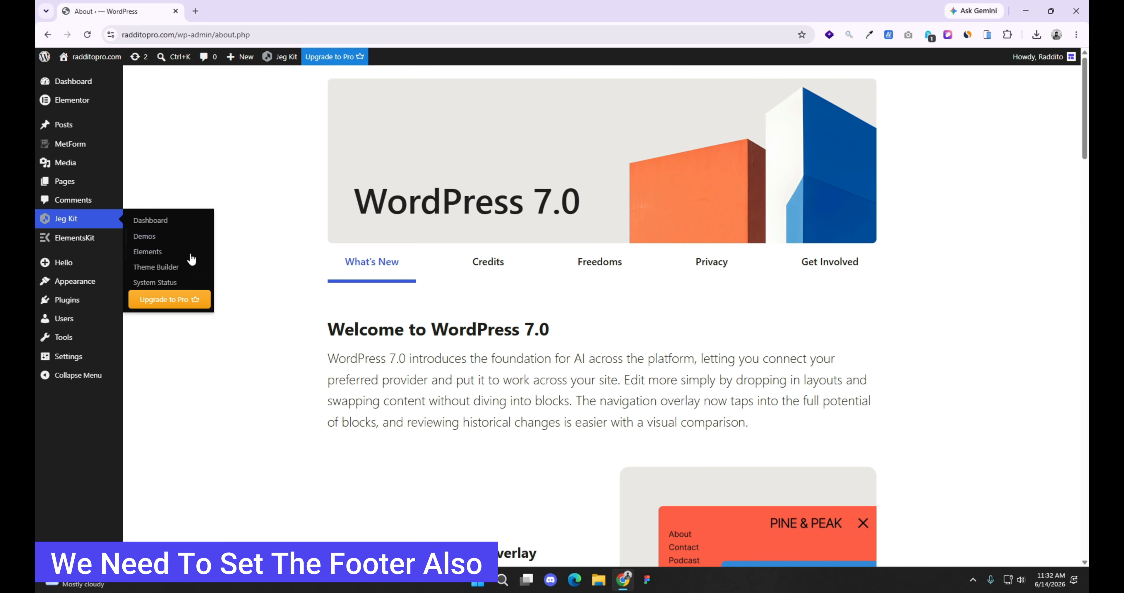
{"action": "left_click", "coordinate": [167, 267]}
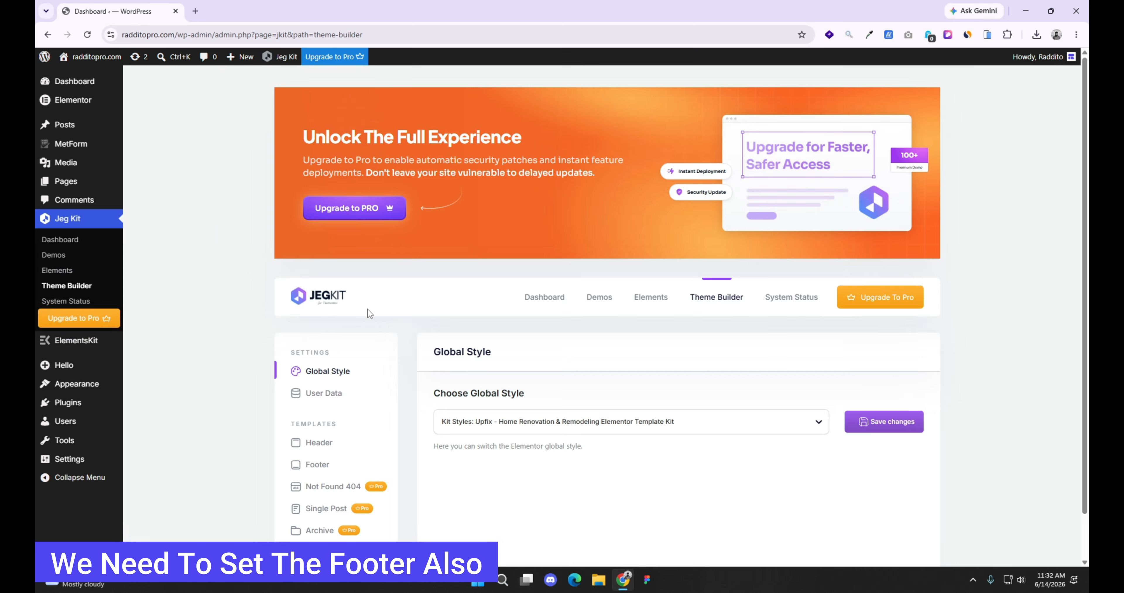
{"action": "left_click", "coordinate": [323, 467]}
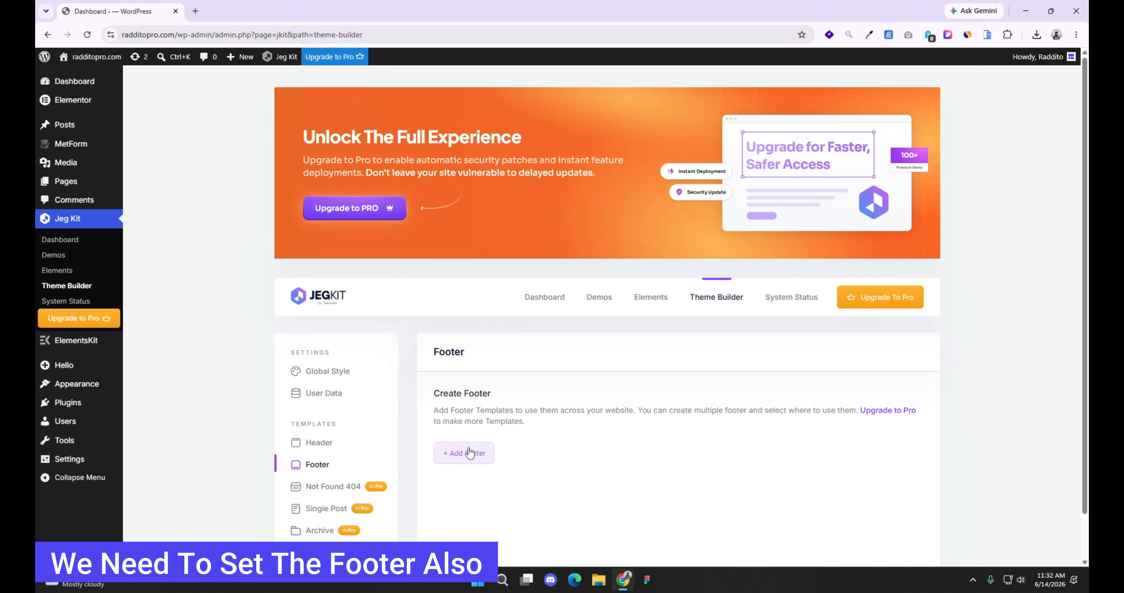
{"action": "left_click", "coordinate": [469, 453]}
{"action": "double_click", "coordinate": [491, 183]}
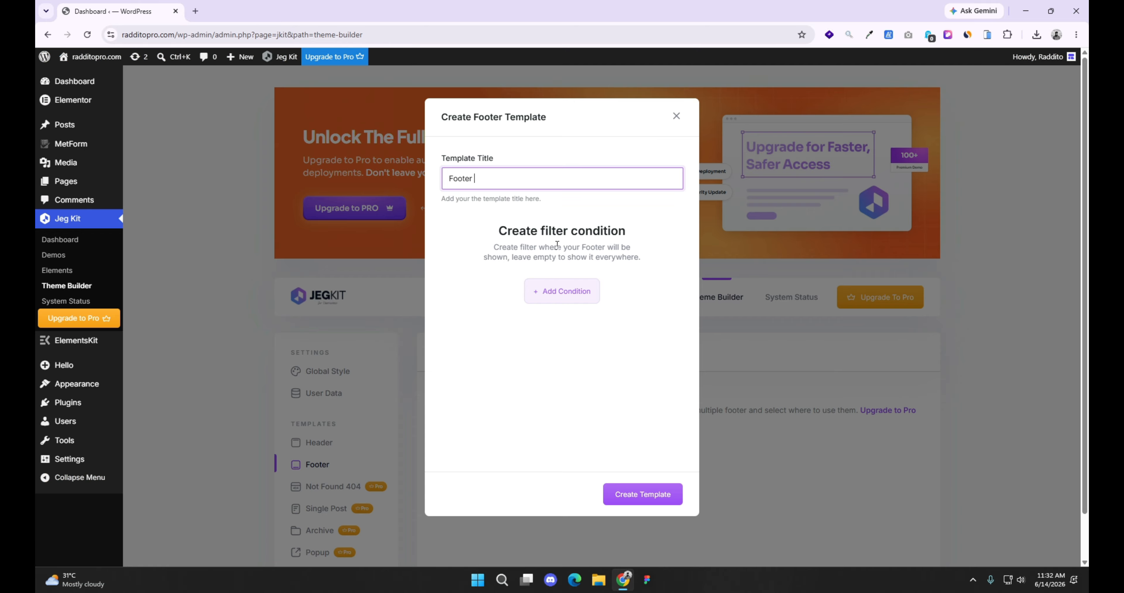
{"action": "left_click", "coordinate": [565, 291]}
{"action": "left_click", "coordinate": [463, 237]}
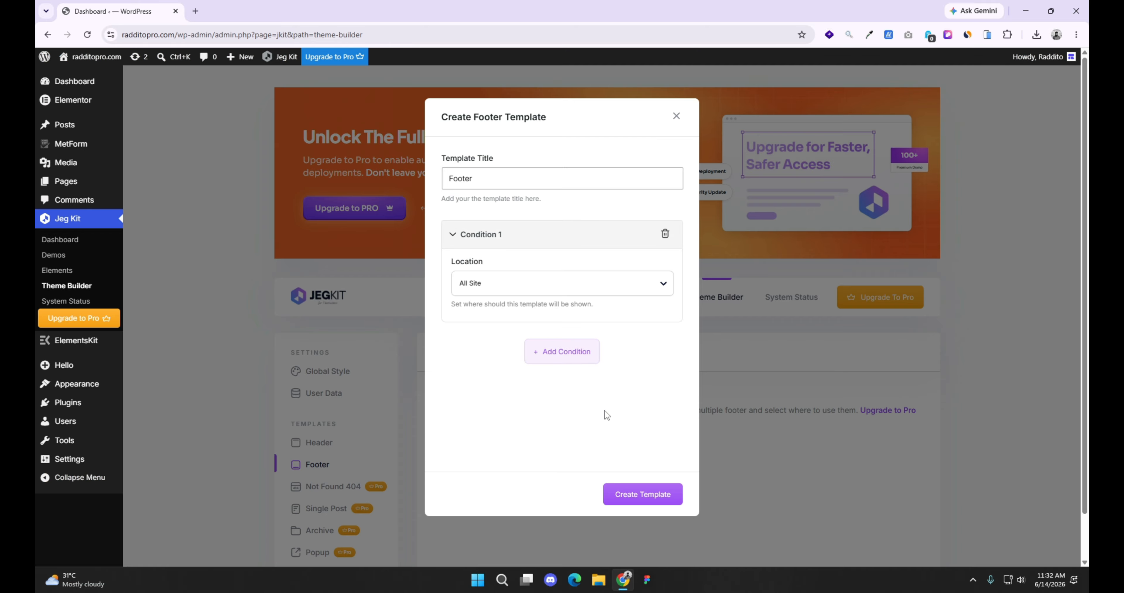
{"action": "left_click", "coordinate": [646, 501]}
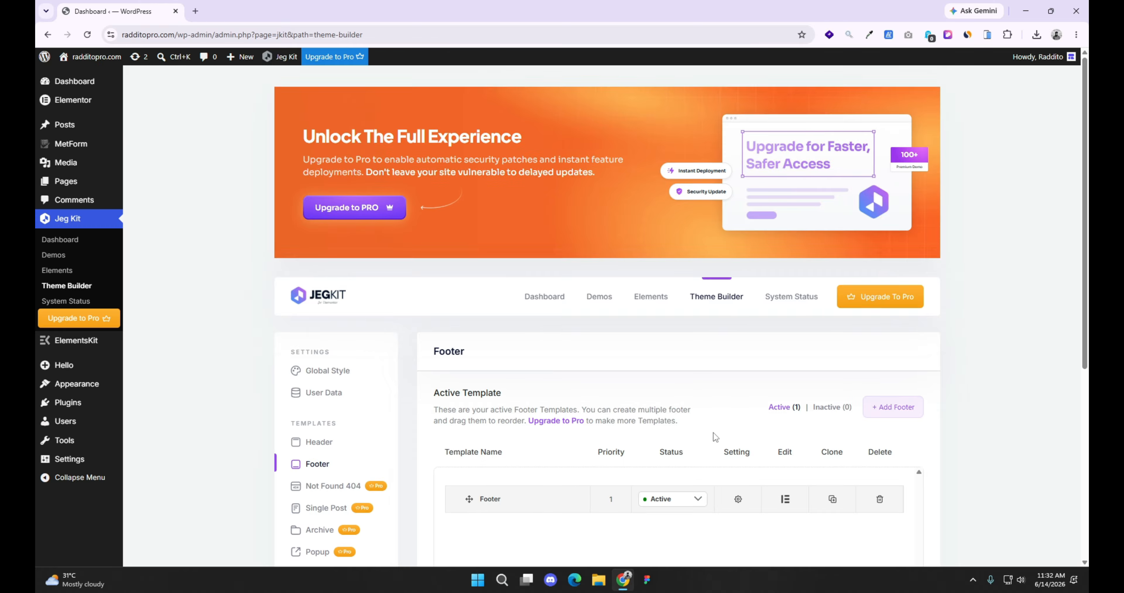
Step: Open the Footer template in Elementor and insert Footer v1 from the installed Upfix kit
{"action": "scroll", "coordinate": [715, 436], "scroll_direction": "down", "scroll_amount": 3}
{"action": "left_click", "coordinate": [784, 390]}
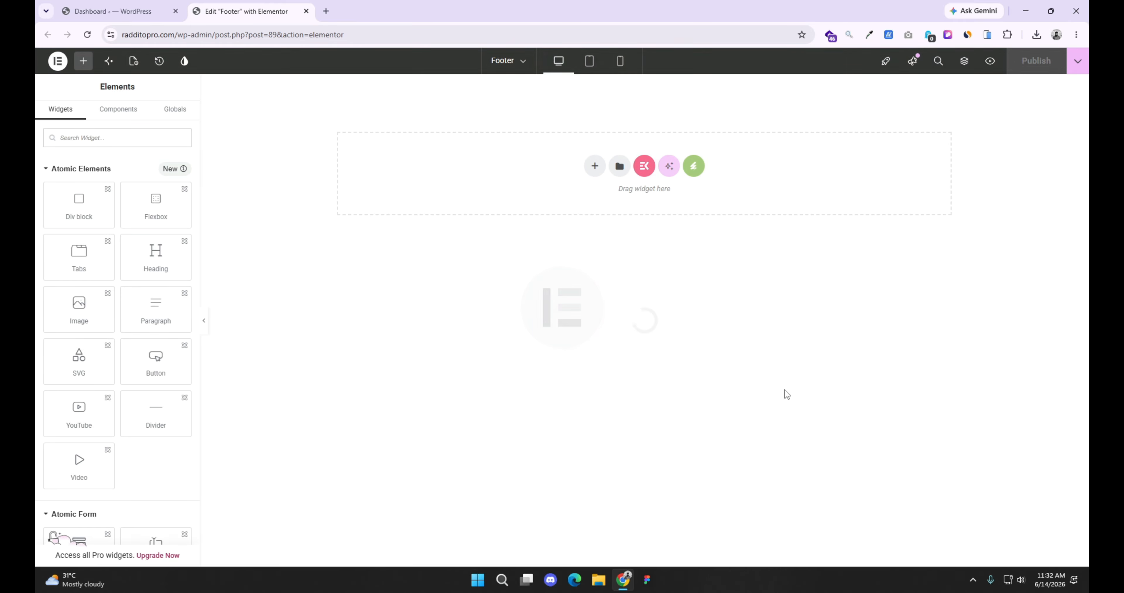
{"action": "left_click", "coordinate": [694, 167]}
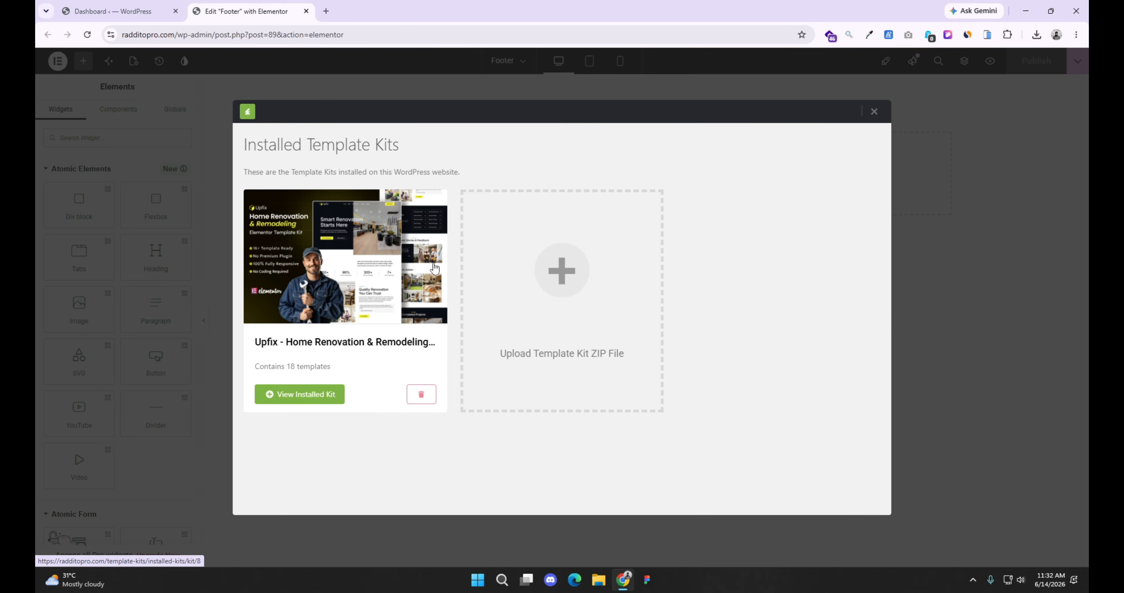
{"action": "left_click", "coordinate": [344, 265]}
{"action": "scroll", "coordinate": [545, 349], "scroll_direction": "down", "scroll_amount": 15}
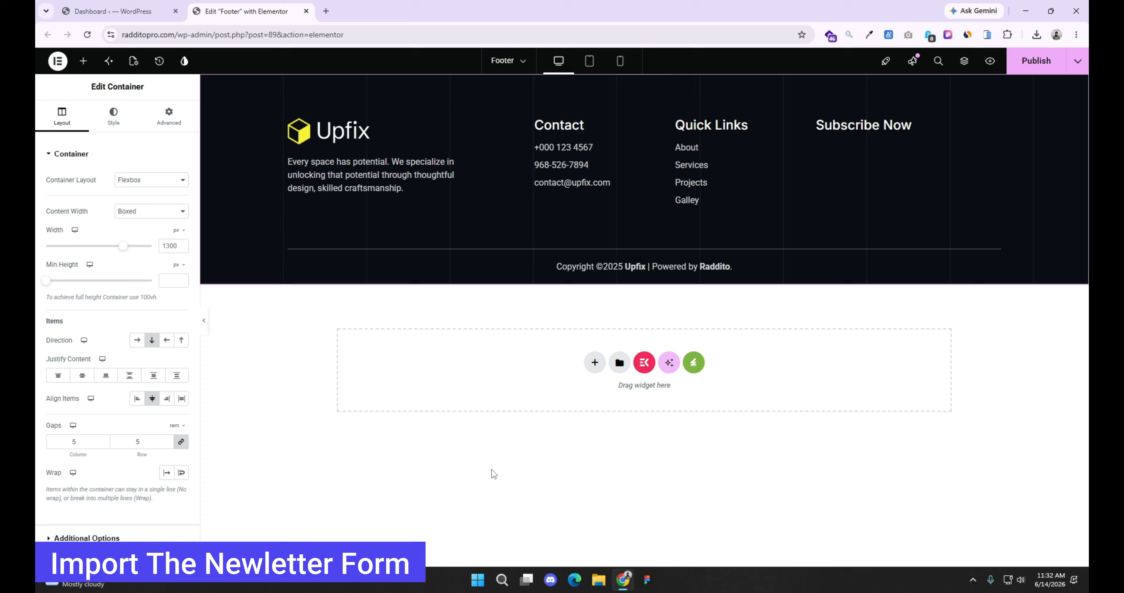
Step: Create a new blank MetForm form named Newsletter for the form widget under the footer's Subscribe Now heading
{"action": "left_click", "coordinate": [816, 130]}
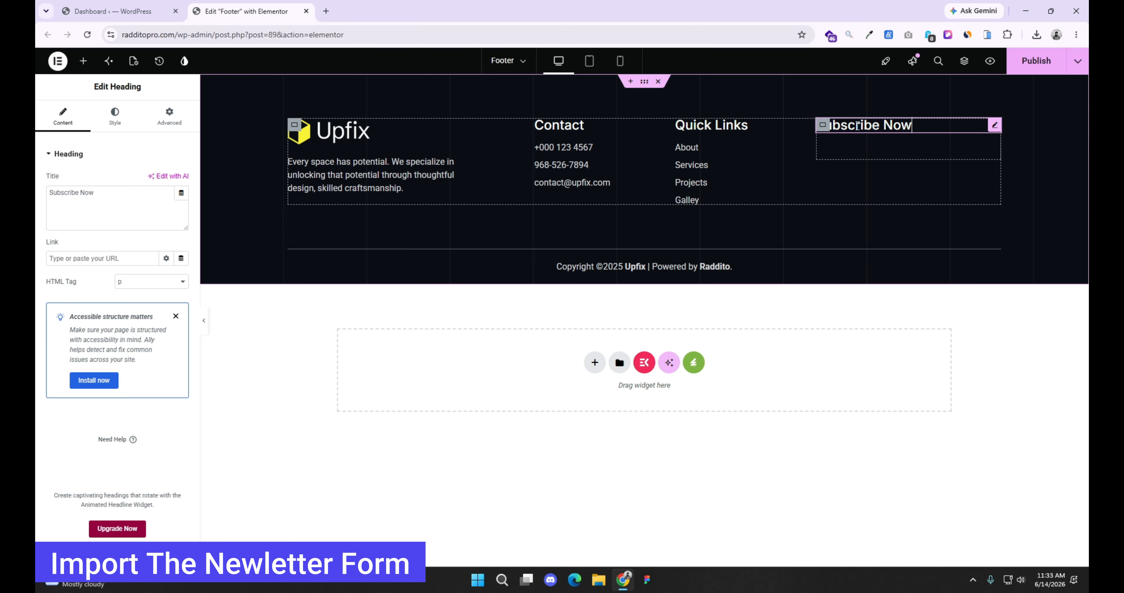
{"action": "left_click", "coordinate": [812, 132]}
{"action": "left_click", "coordinate": [964, 60]}
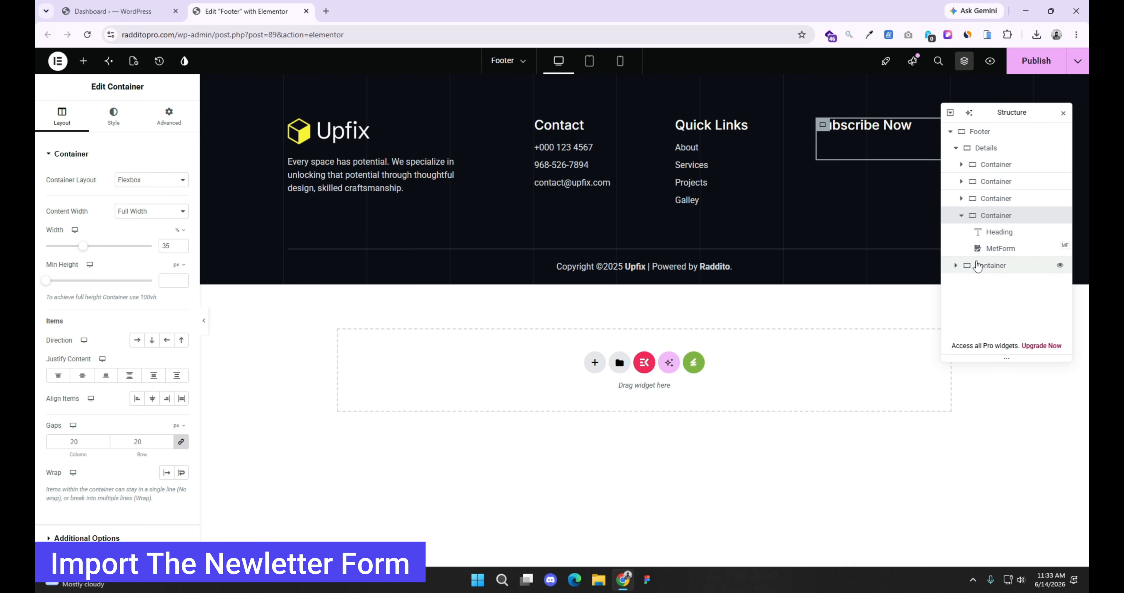
{"action": "left_click", "coordinate": [991, 249]}
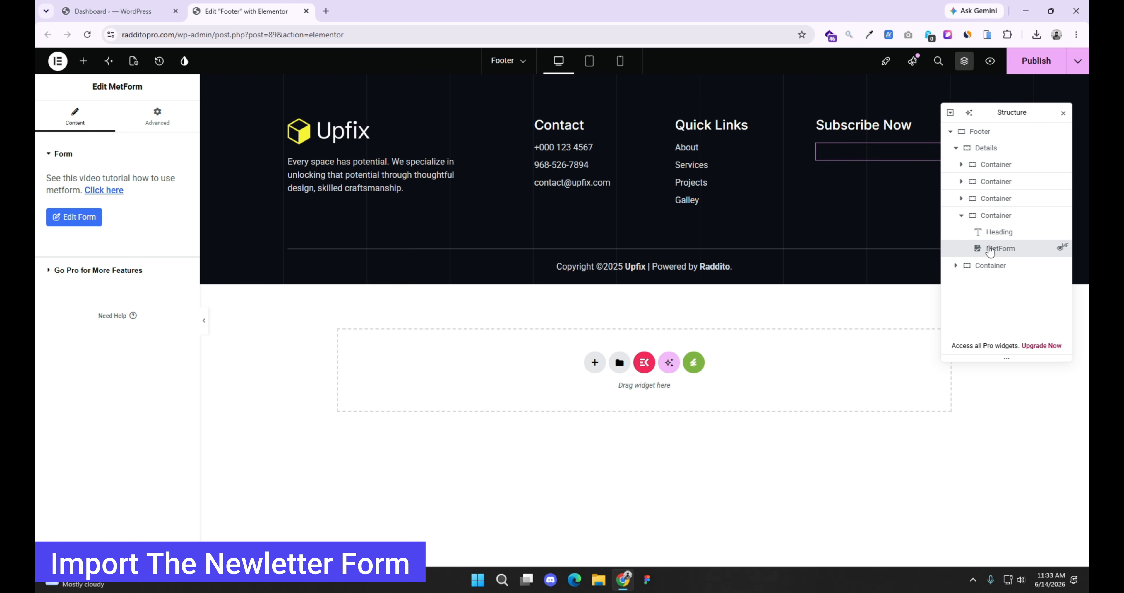
{"action": "left_click", "coordinate": [72, 220]}
{"action": "left_click", "coordinate": [634, 161]}
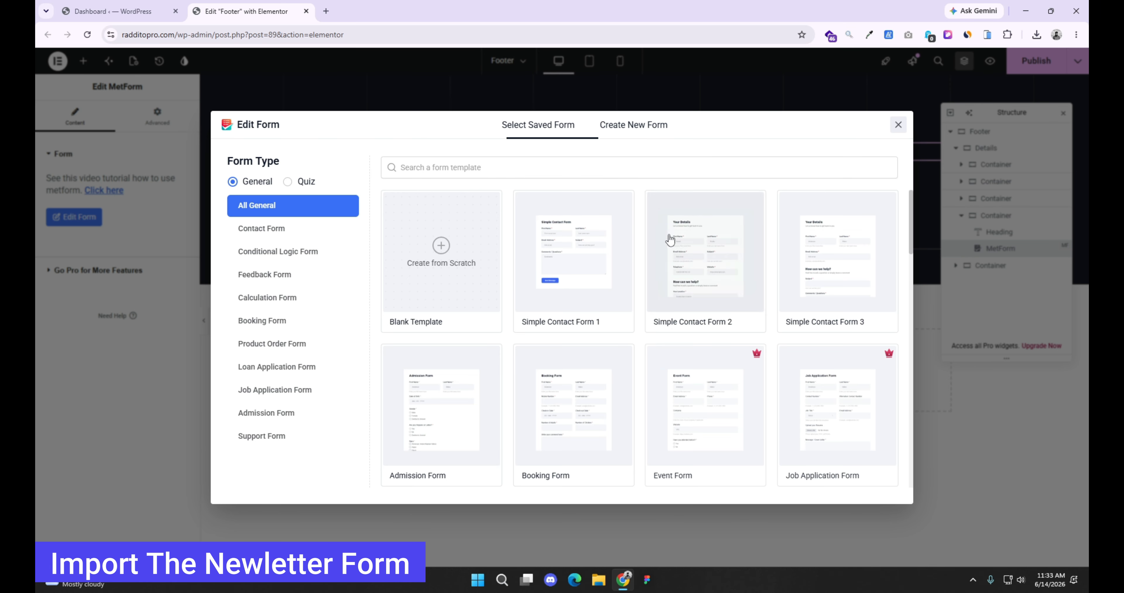
{"action": "left_click", "coordinate": [423, 270]}
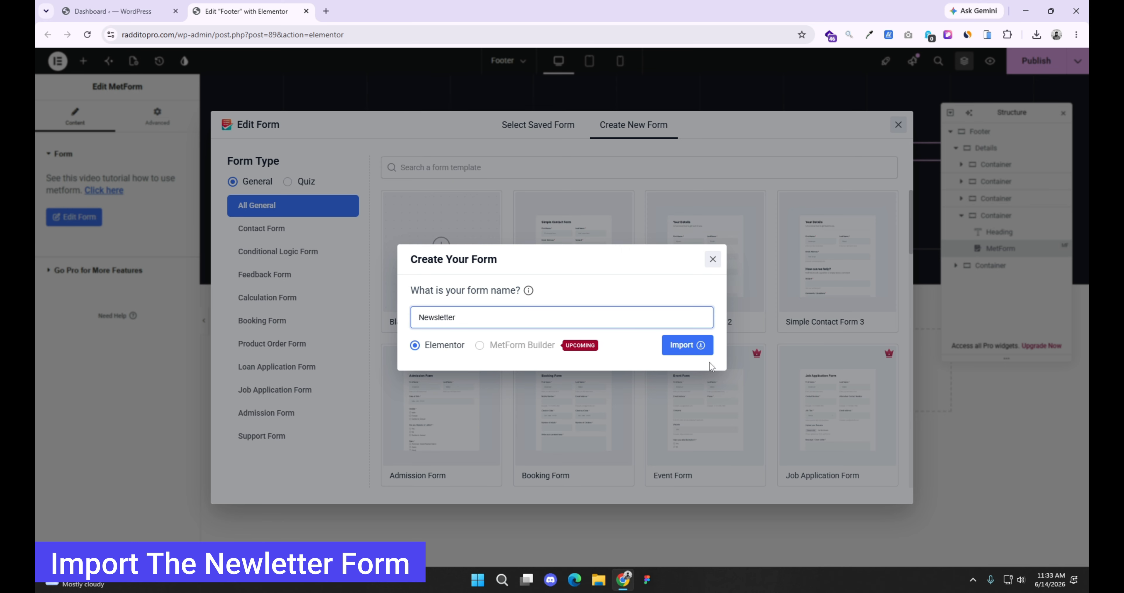
{"action": "left_click", "coordinate": [685, 349]}
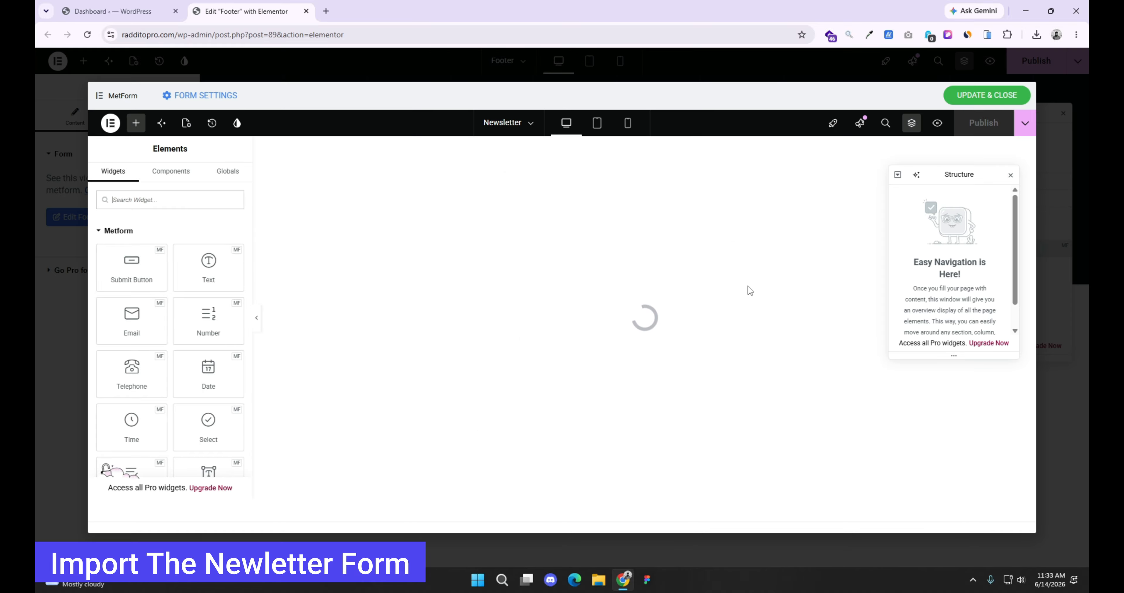
Step: Insert the Upfix kit's newsletter form template into the Newsletter form, save the form, and publish the Footer template
{"action": "left_click", "coordinate": [692, 228]}
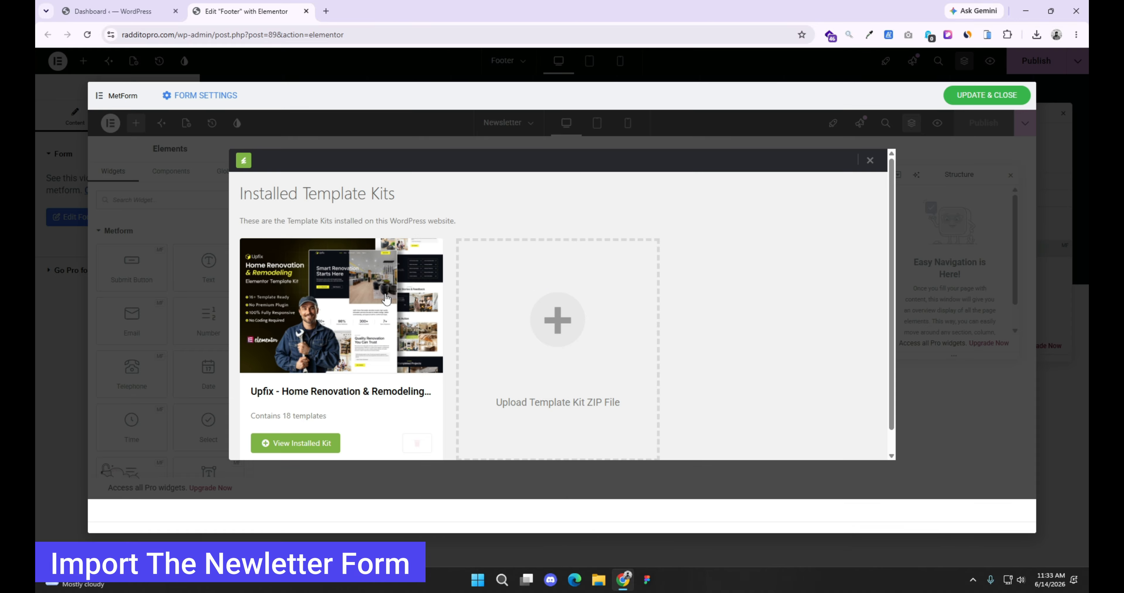
{"action": "left_click", "coordinate": [383, 308]}
{"action": "scroll", "coordinate": [742, 375], "scroll_direction": "down", "scroll_amount": 1}
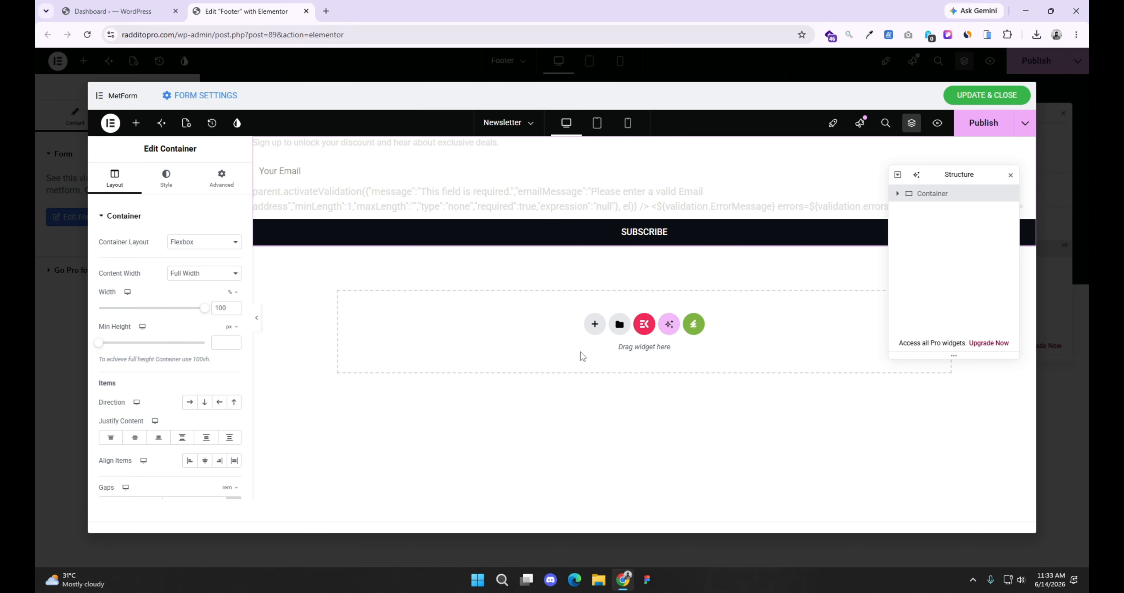
{"action": "left_click", "coordinate": [985, 123]}
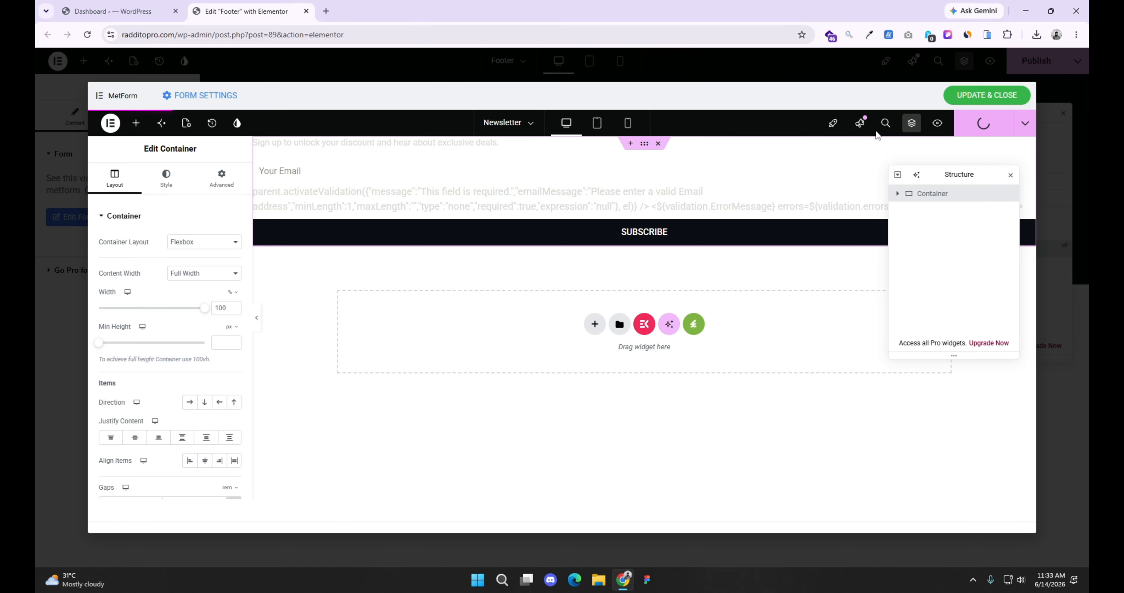
{"action": "left_click", "coordinate": [971, 89]}
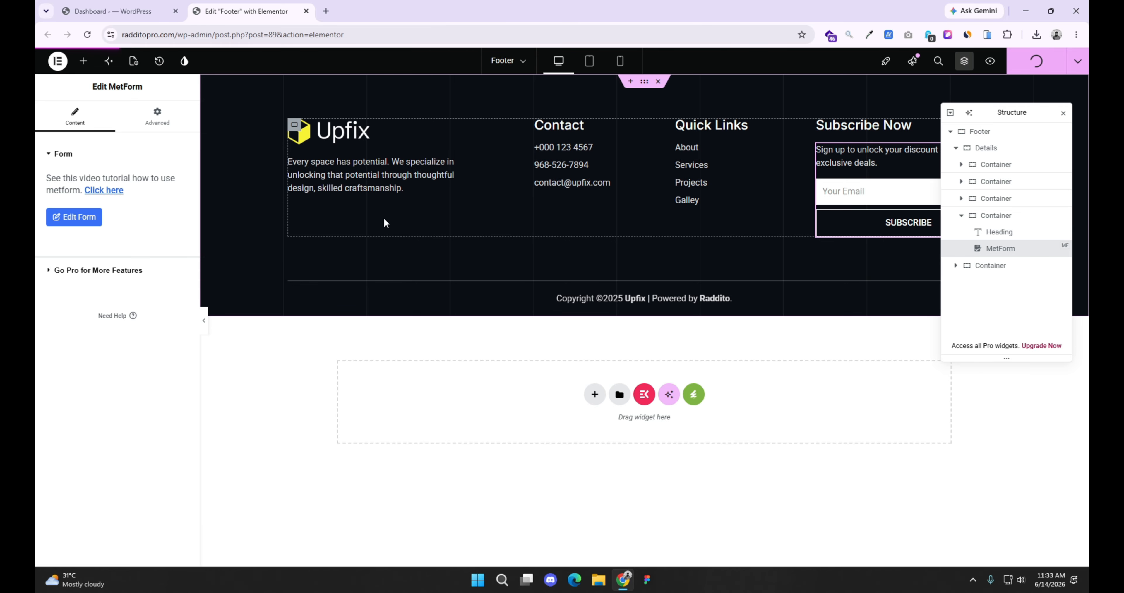
Step: Open the live site, close the Footer editor tab, and review the home page down to the Blogs & Articles section
{"action": "left_click", "coordinate": [113, 11]}
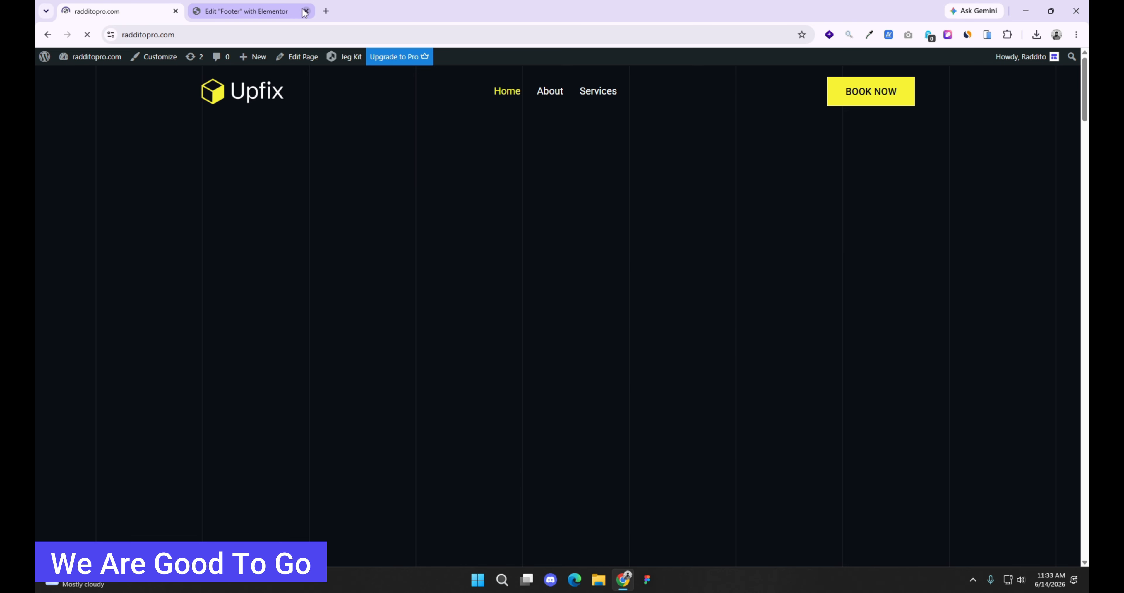
{"action": "left_click", "coordinate": [306, 12]}
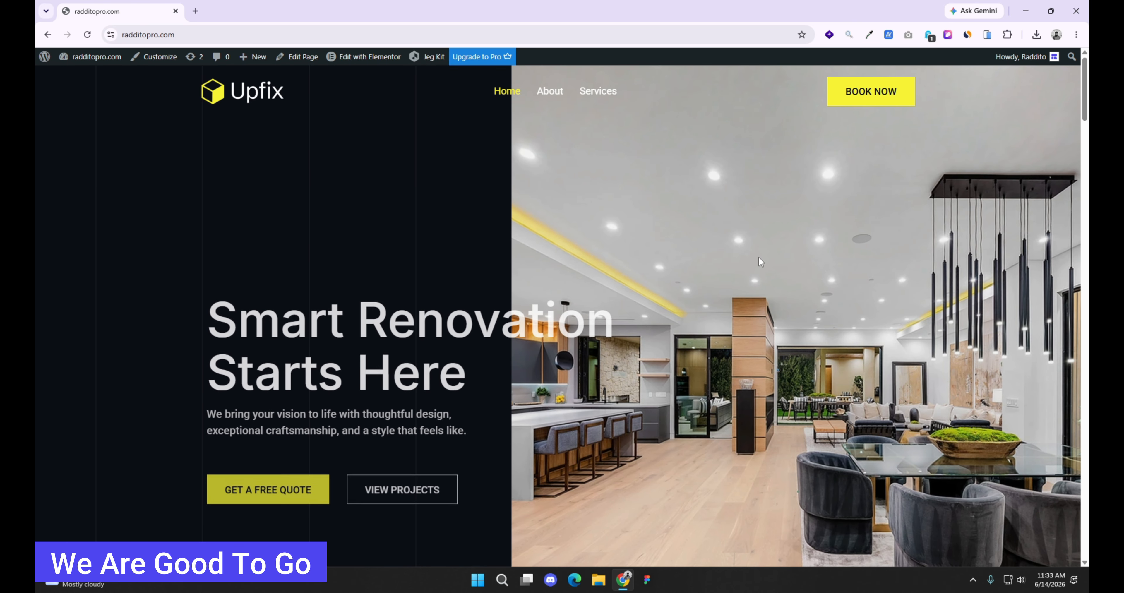
{"action": "scroll", "coordinate": [760, 265], "scroll_direction": "down", "scroll_amount": 10}
{"action": "scroll", "coordinate": [768, 336], "scroll_direction": "down", "scroll_amount": 15}
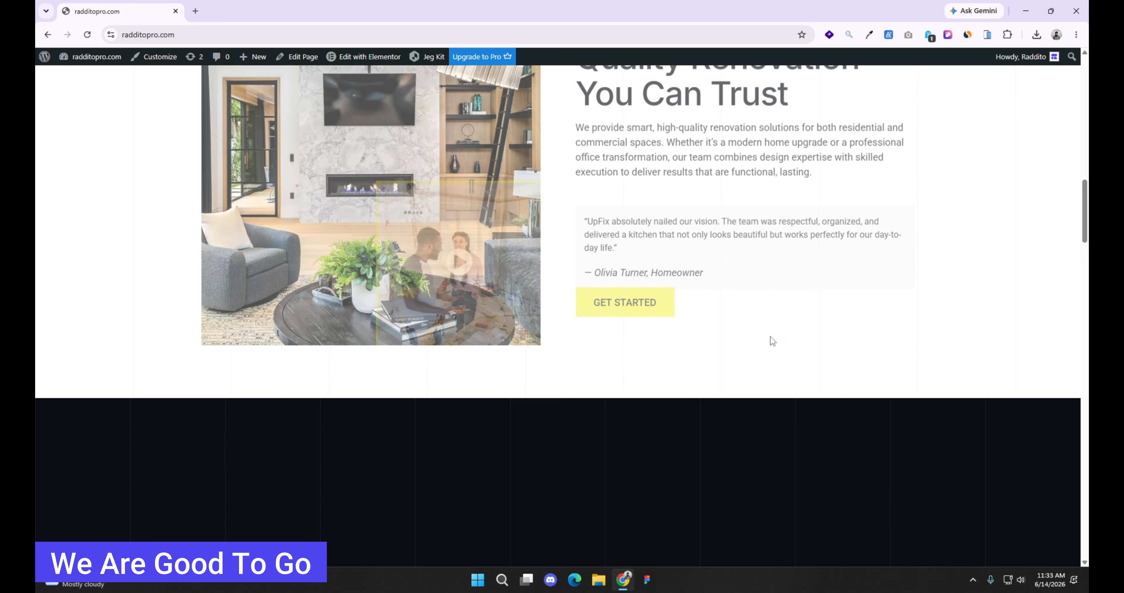
{"action": "scroll", "coordinate": [779, 336], "scroll_direction": "down", "scroll_amount": 15}
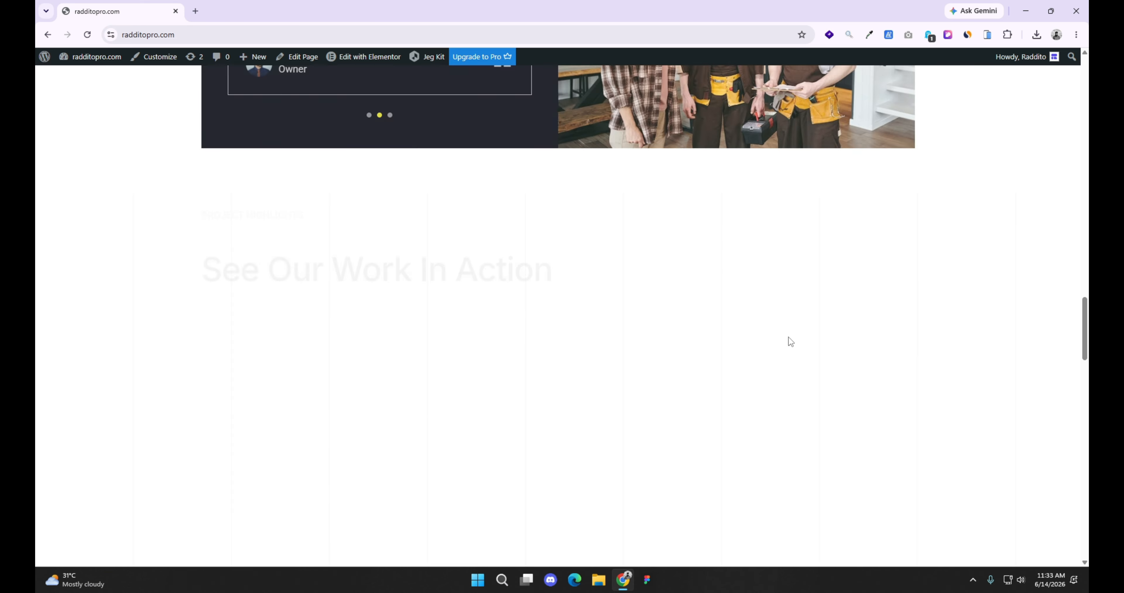
{"action": "scroll", "coordinate": [910, 355], "scroll_direction": "down", "scroll_amount": 10}
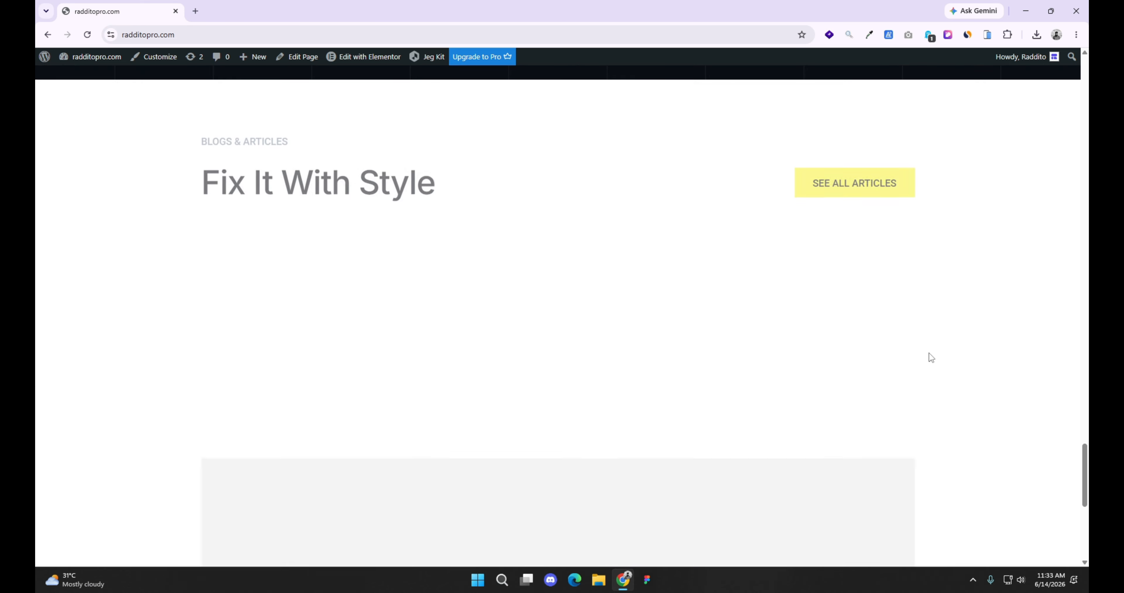